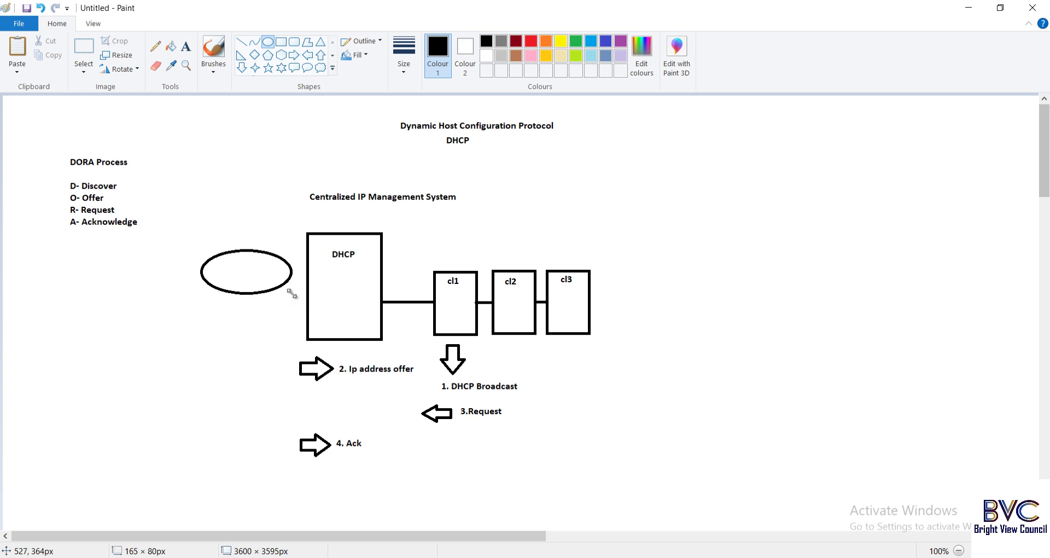
Step: Label the ellipse beside the DHCP box "Scope" and connect the ellipse to the box with a straight line
left_click(187, 50)
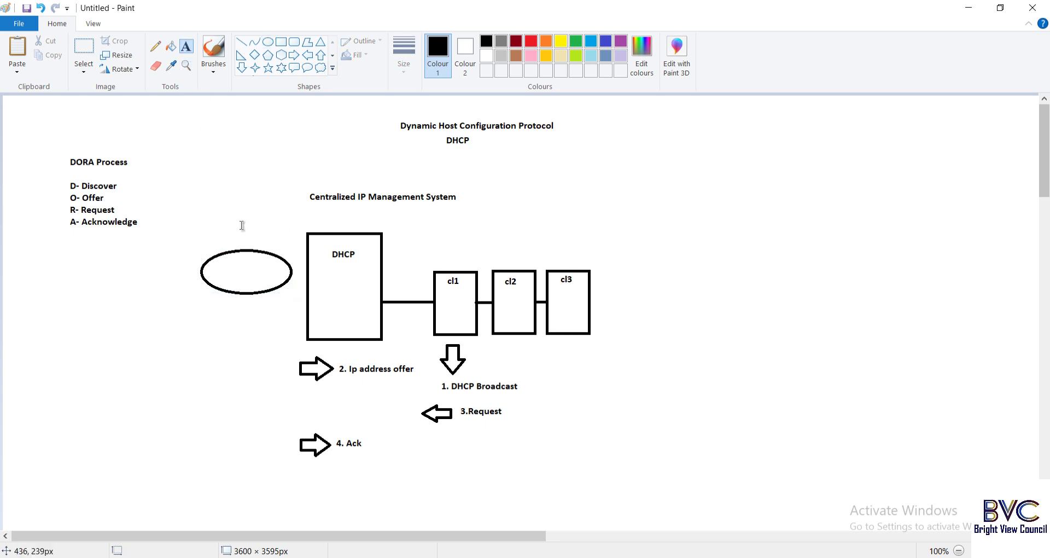
left_click(232, 237)
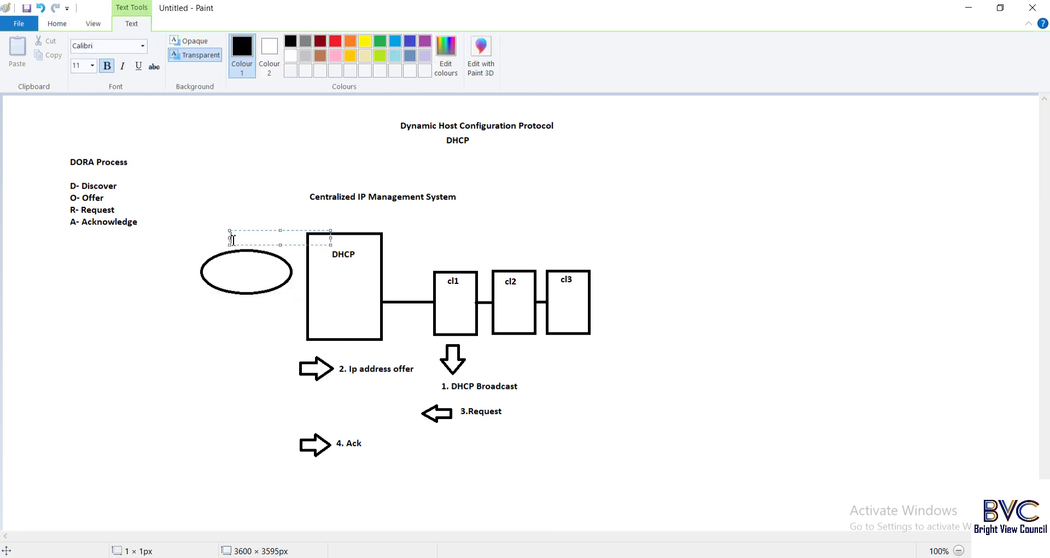
type("Scope")
left_click(231, 214)
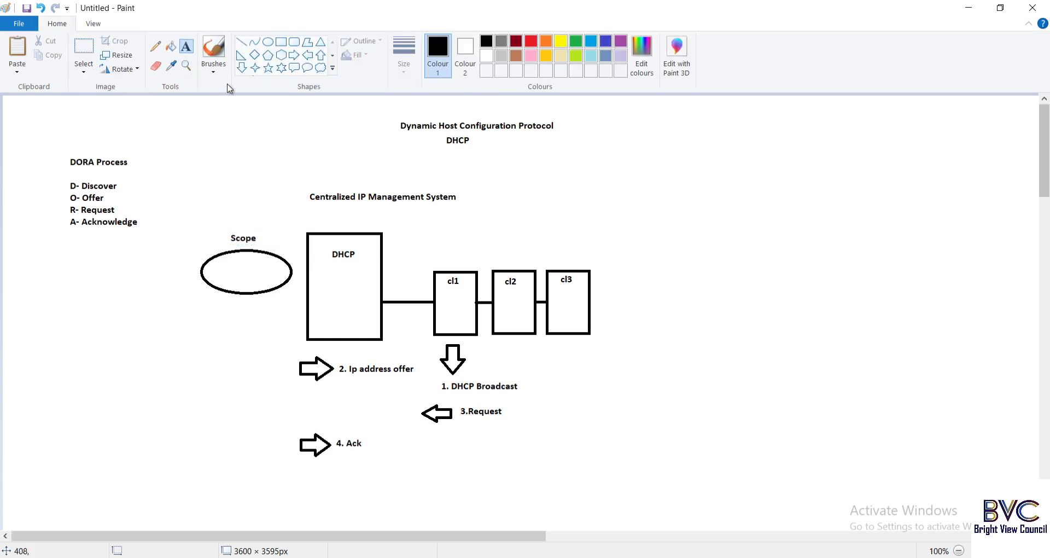
left_click(240, 41)
left_click_drag(294, 272, 308, 270)
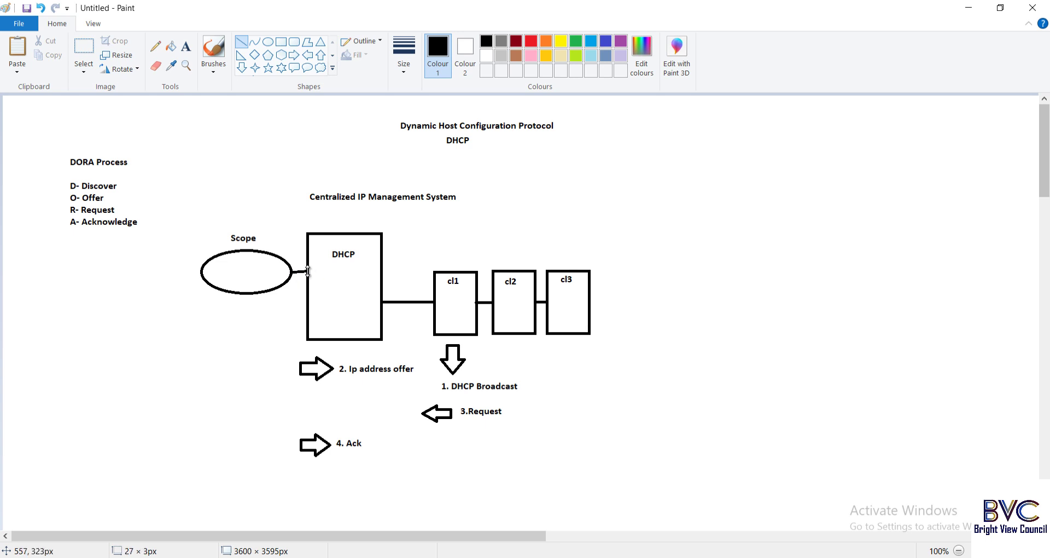
Step: Write the address range 10.0.0.1 and 10.0.0.254 on separate lines inside the Scope ellipse
left_click(187, 48)
left_click(225, 254)
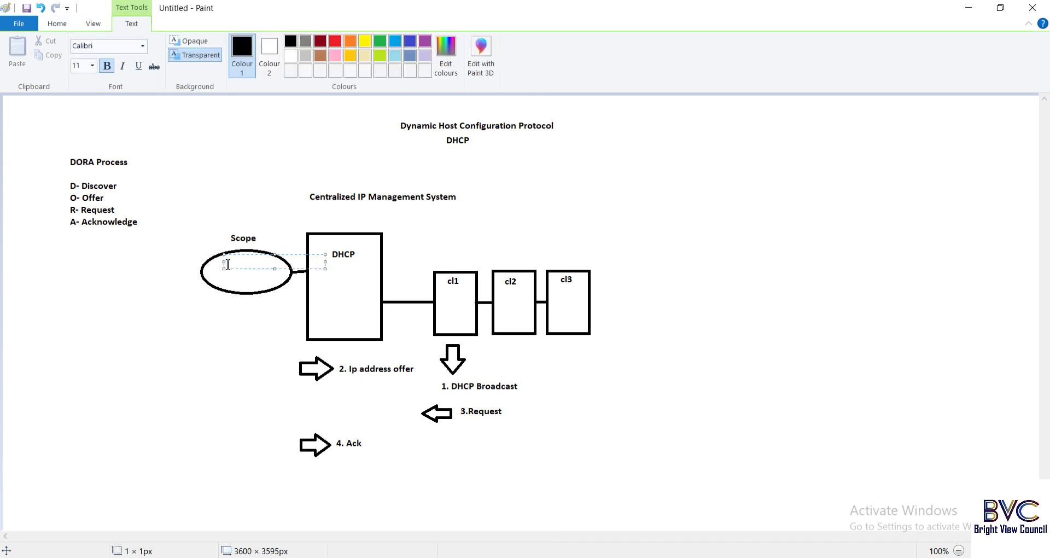
type("10.0.0.1")
key("Return")
type("10.255.2")
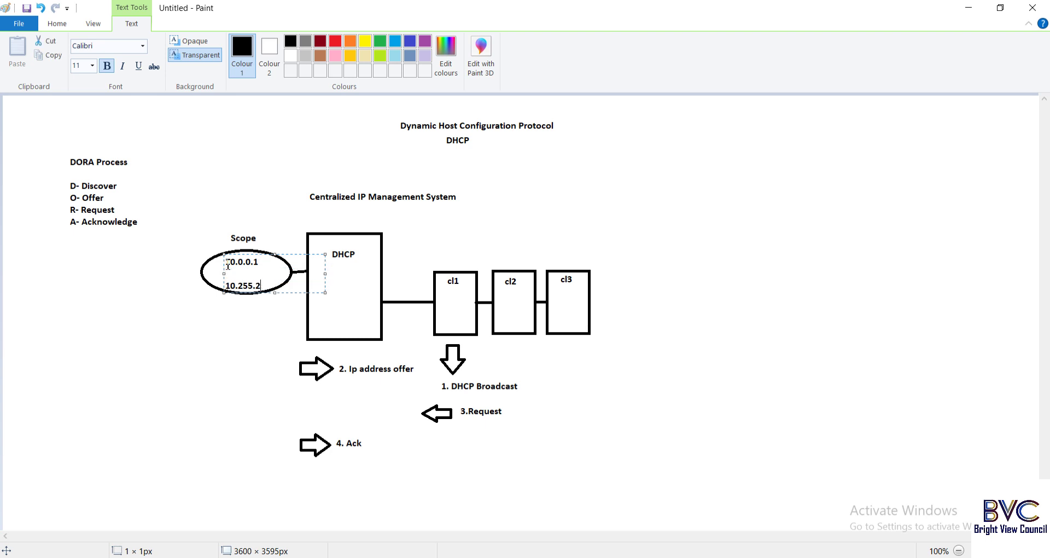
type("55.25")
key("BackSpace")
key("BackSpace")
key("BackSpace")
key("BackSpace")
key("BackSpace")
key("BackSpace")
key("BackSpace")
key("BackSpace")
key("BackSpace")
type("254")
left_click(275, 233)
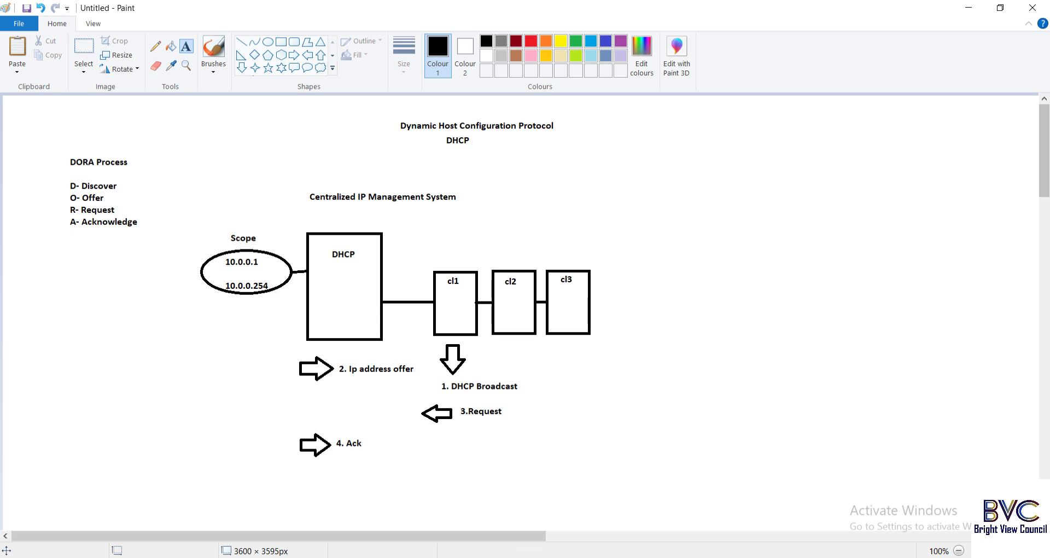
Step: Switch to VMware Workstation and review the cl1 machine's Local Server properties in Server Manager, closing it when done
mouse_move(522, 556)
left_click(533, 494)
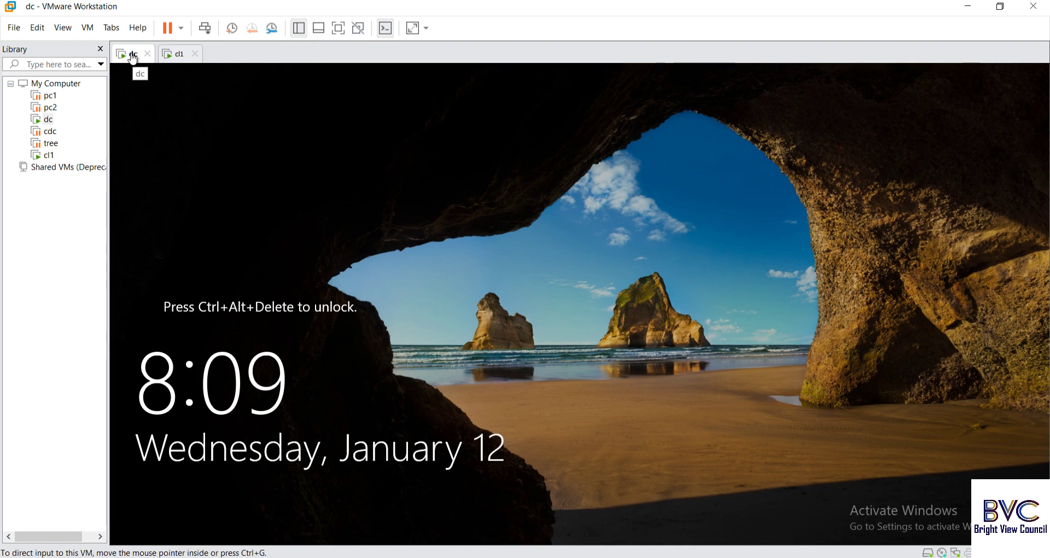
left_click(176, 53)
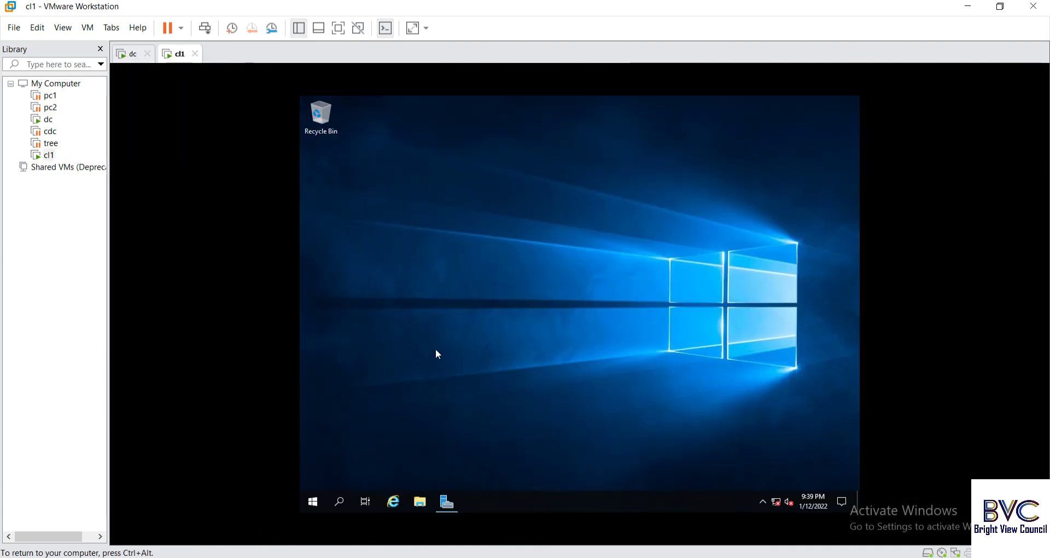
mouse_move(446, 507)
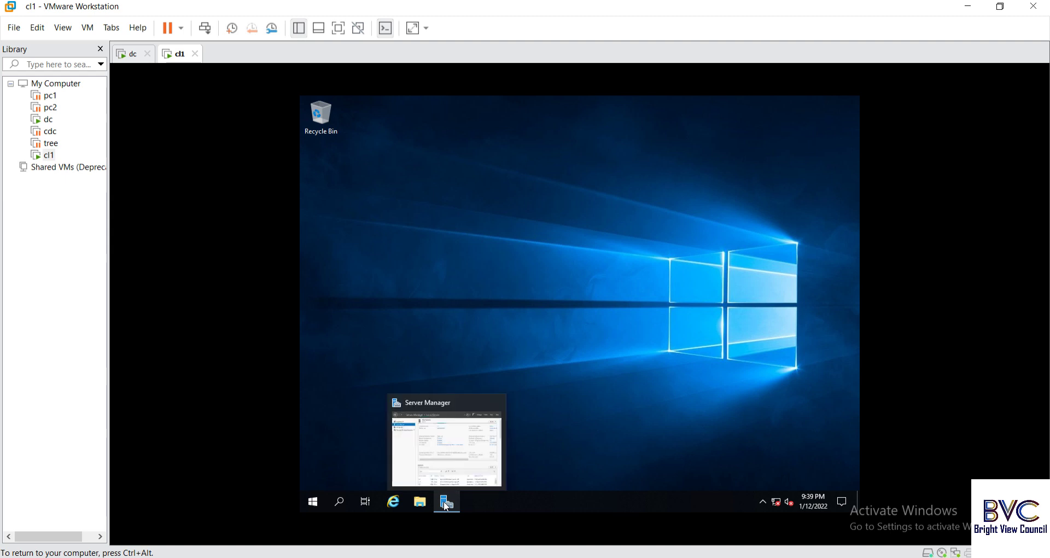
left_click(446, 473)
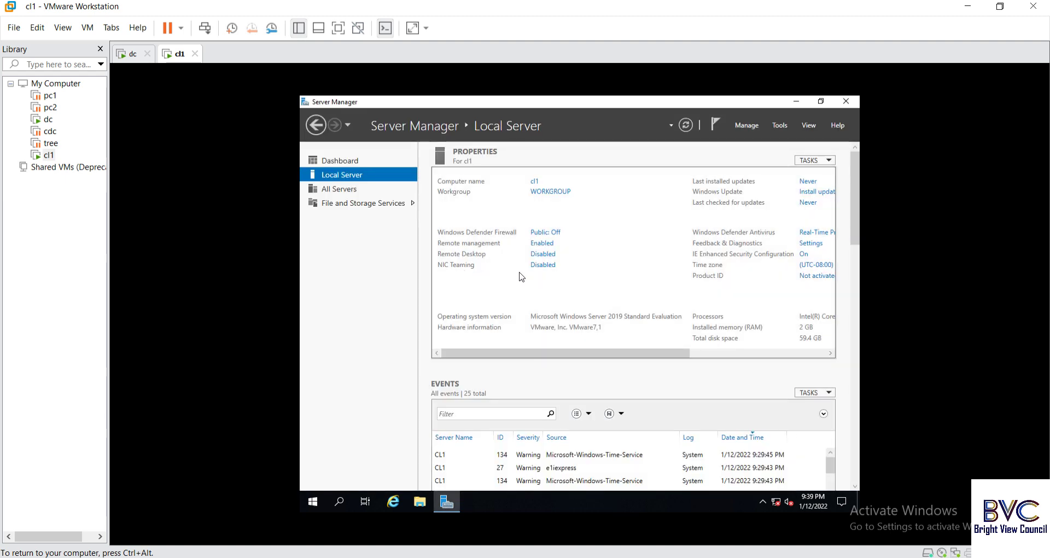
left_click(846, 101)
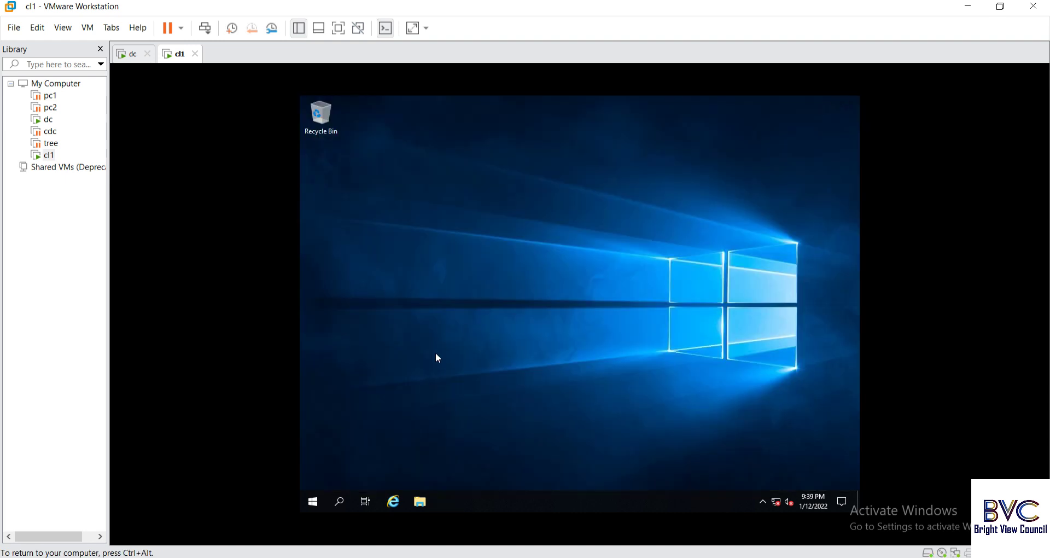
Step: Run ncpa.cpl on cl1 to check the network adapter's status, and close Network Connections
right_click(309, 500)
left_click(320, 450)
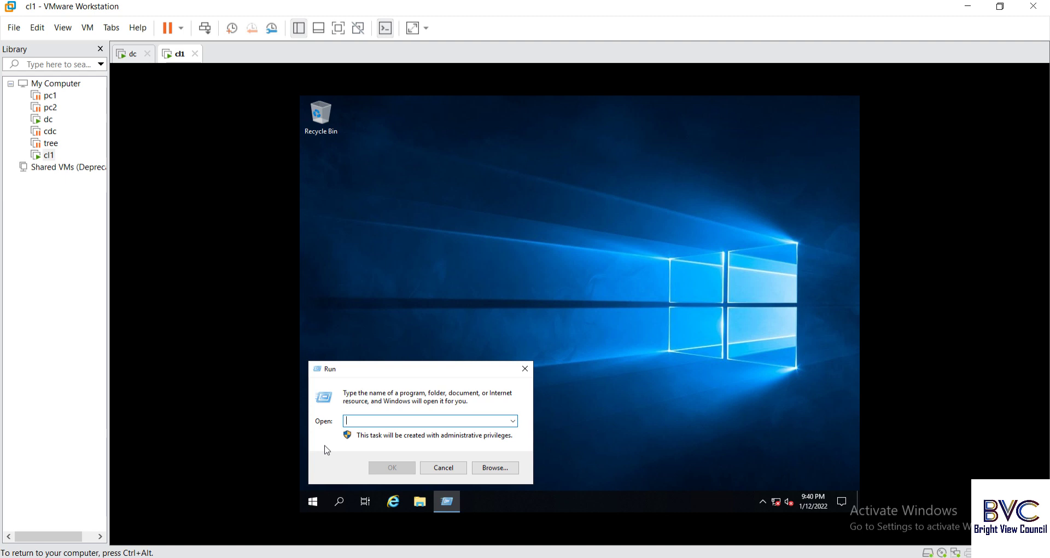
type("ncpa.cpl")
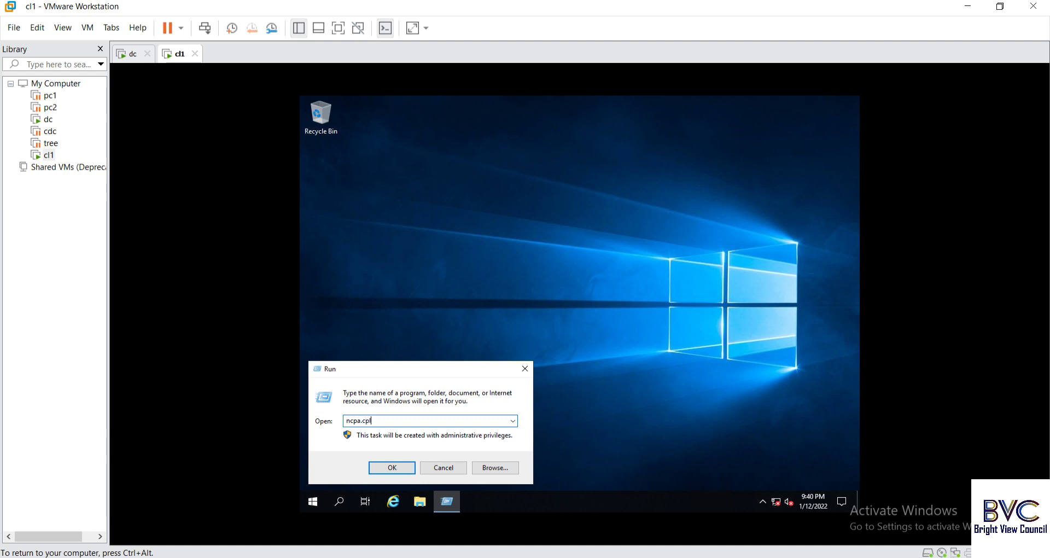
key("Return")
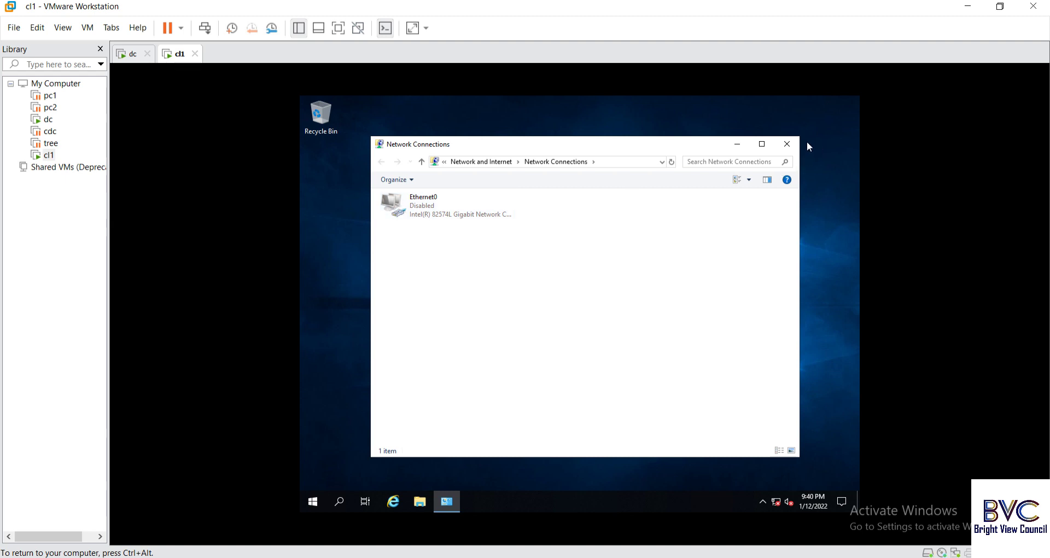
left_click(787, 144)
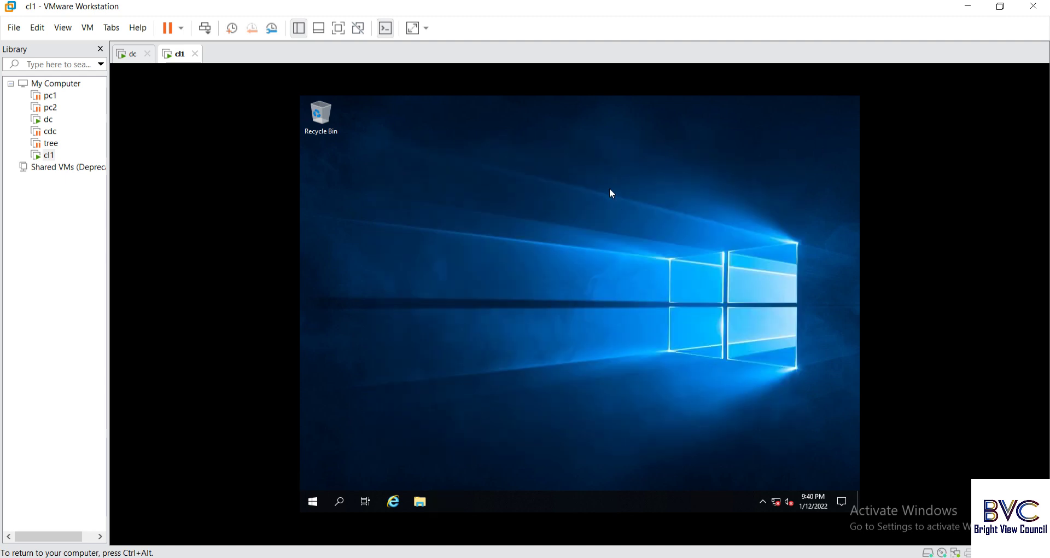
Step: Check cl1's IP configuration with ipconfig in a cmd window, and close the window
right_click(309, 499)
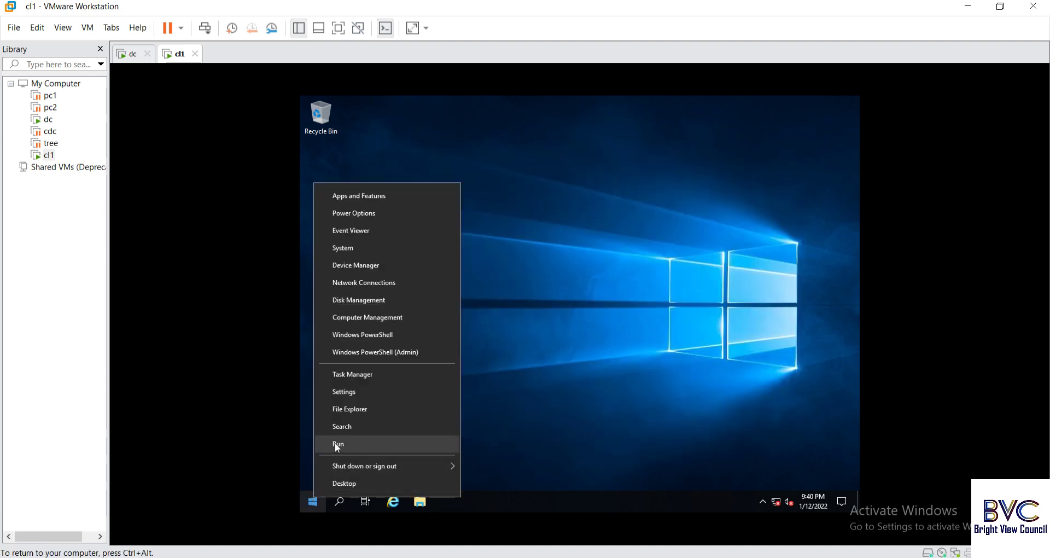
left_click(338, 444)
type("cmd")
key("Return")
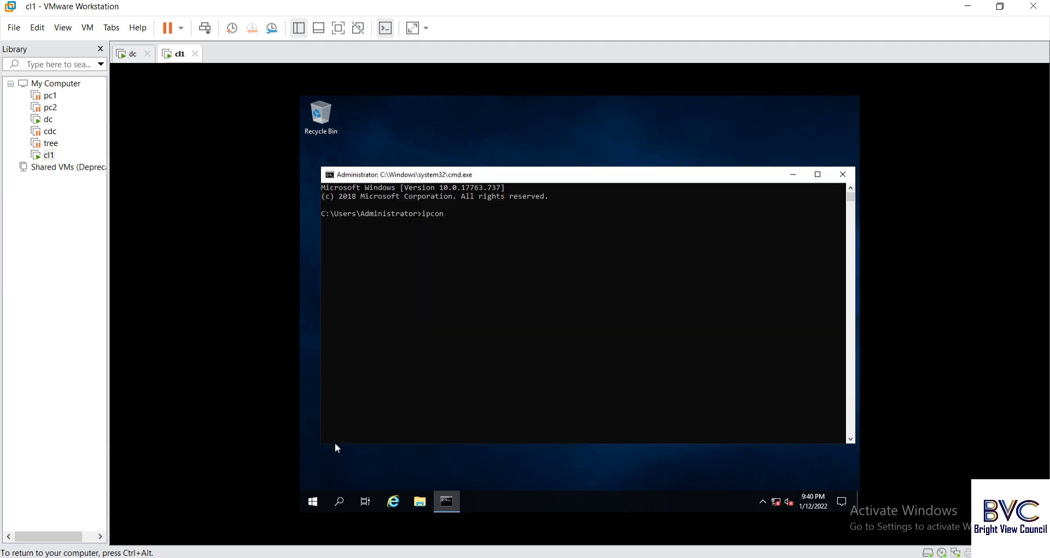
key("Return")
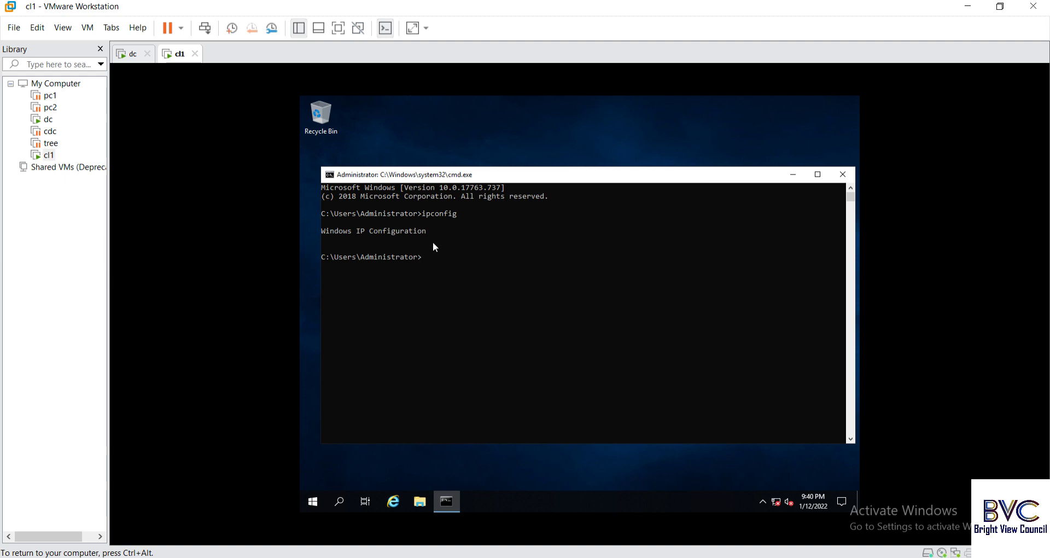
left_click(841, 174)
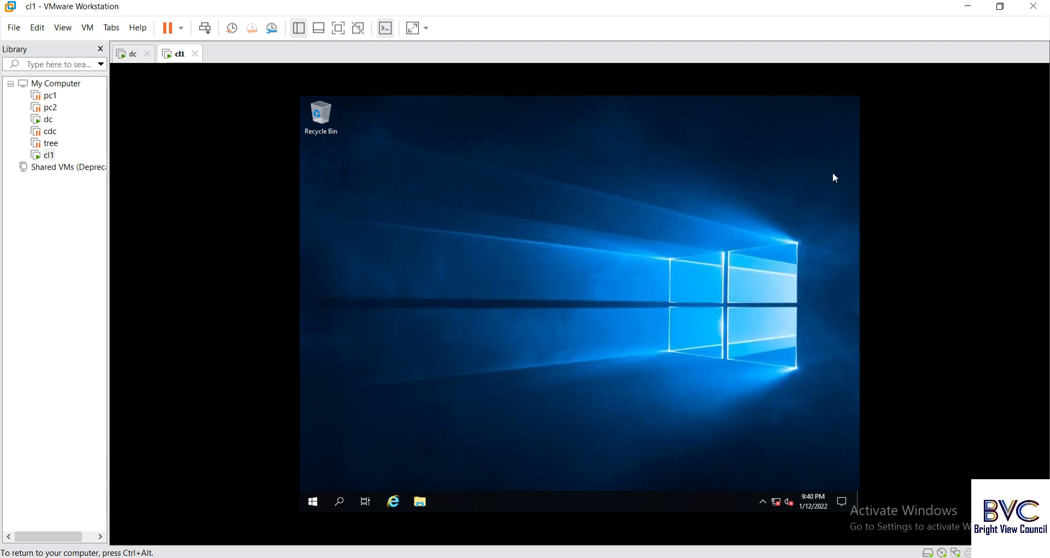
Step: Show the dc virtual machine full screen and sign in to its Administrator account with the account password
left_click(139, 58)
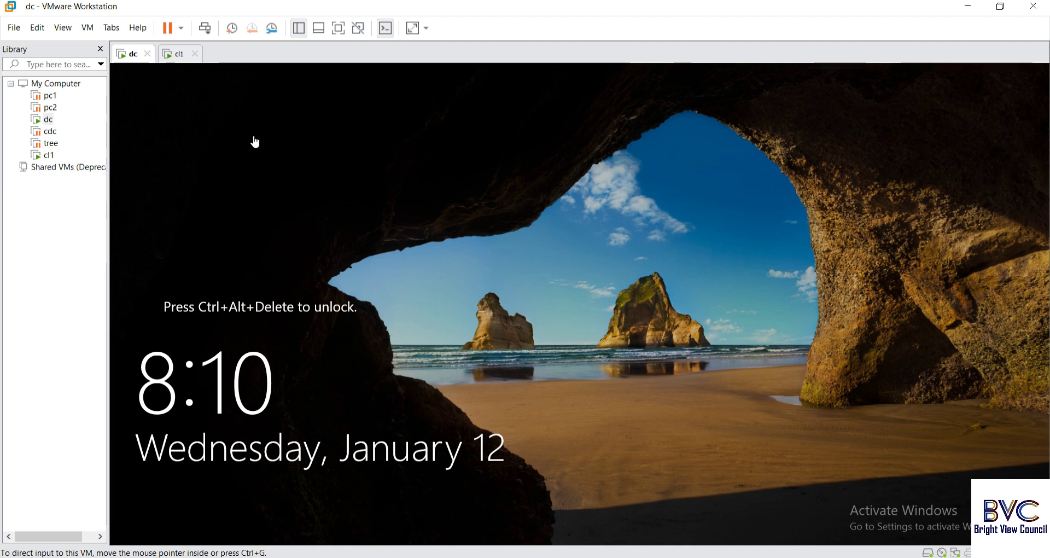
left_click(338, 28)
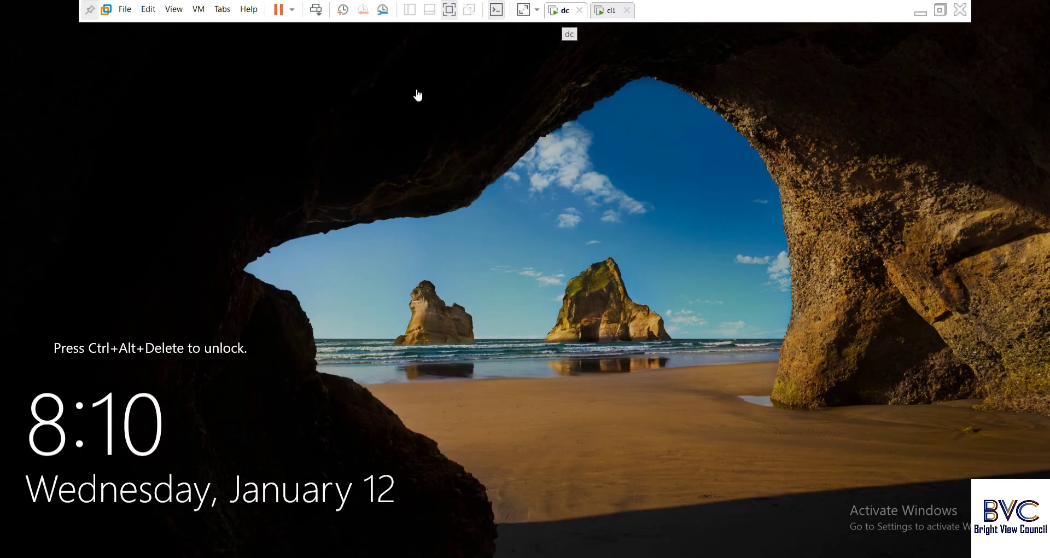
left_click(317, 12)
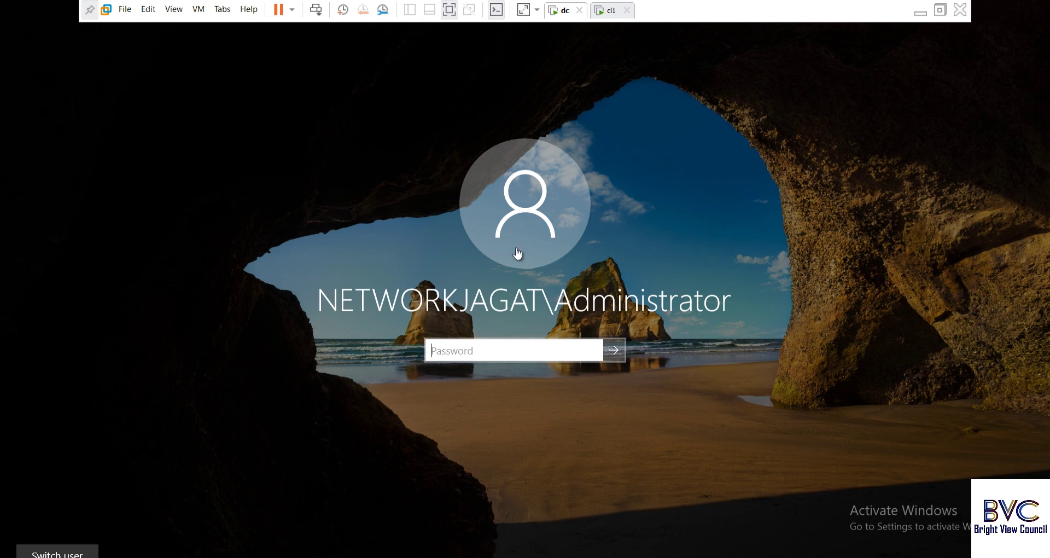
left_click(458, 350)
type("•••••••")
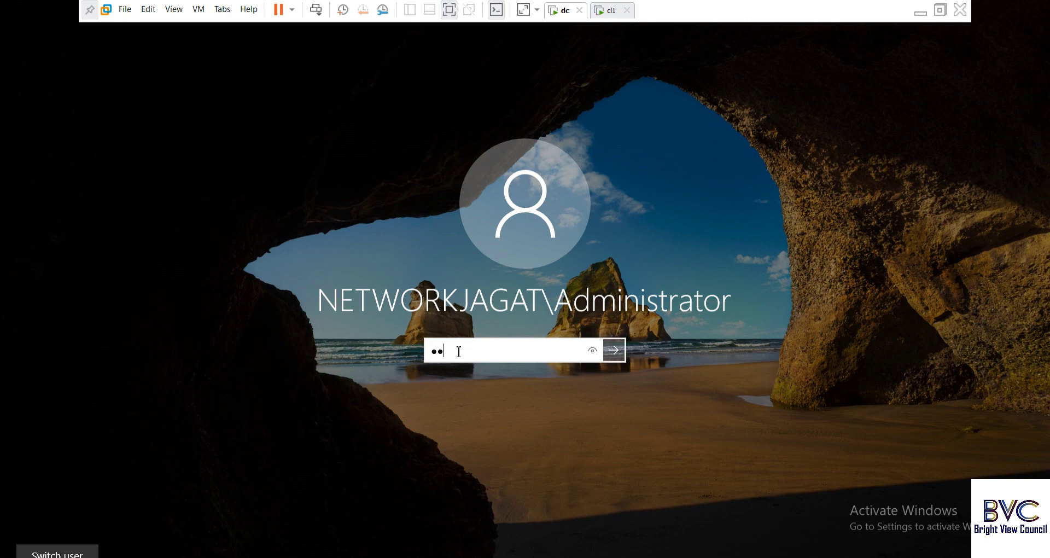
key("Return")
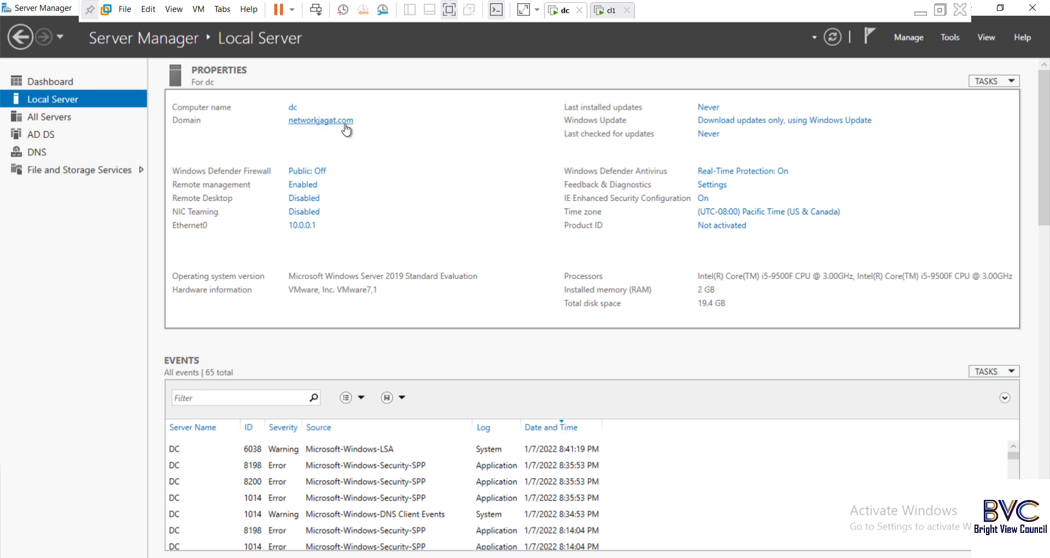
Step: Start adding roles and features from the Server Manager dashboard, using role-based installation on dc.networkjagat.com, and proceed to the server roles
left_click(73, 84)
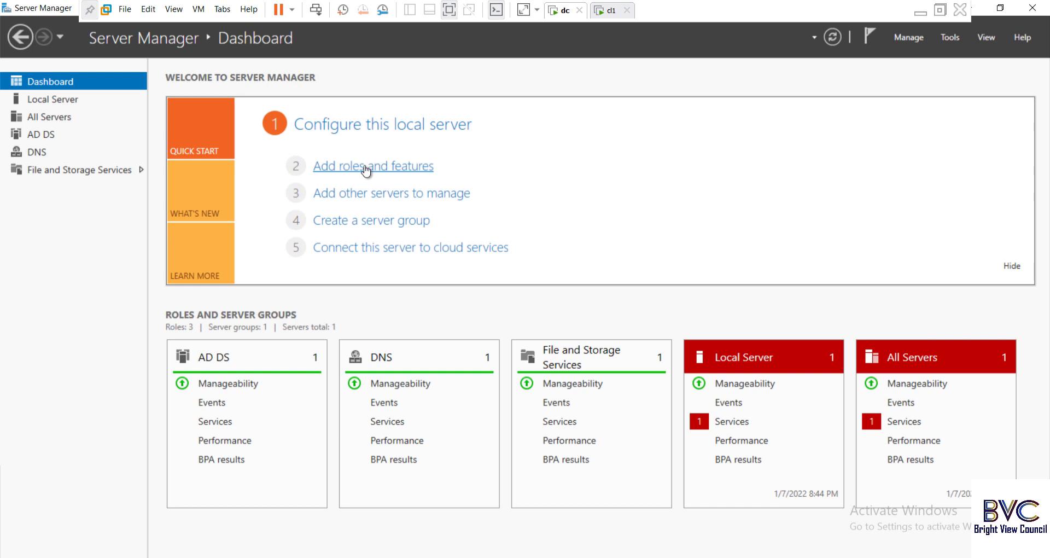
left_click(389, 171)
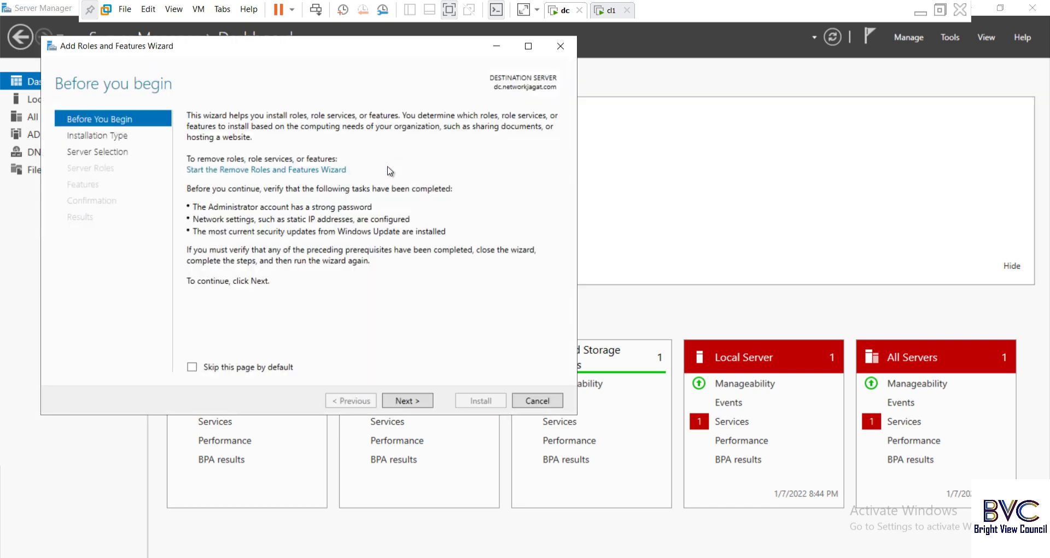
left_click(404, 401)
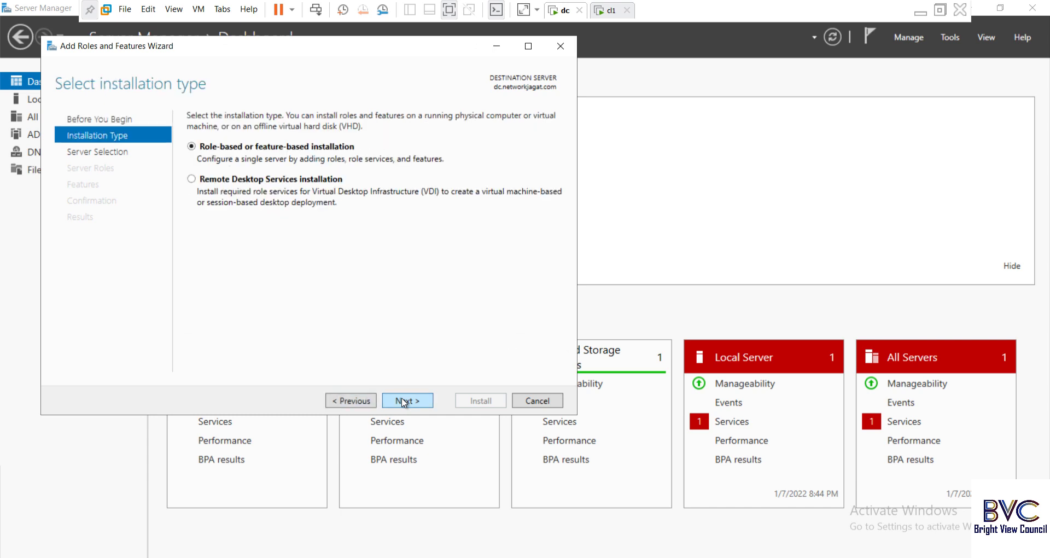
left_click(404, 401)
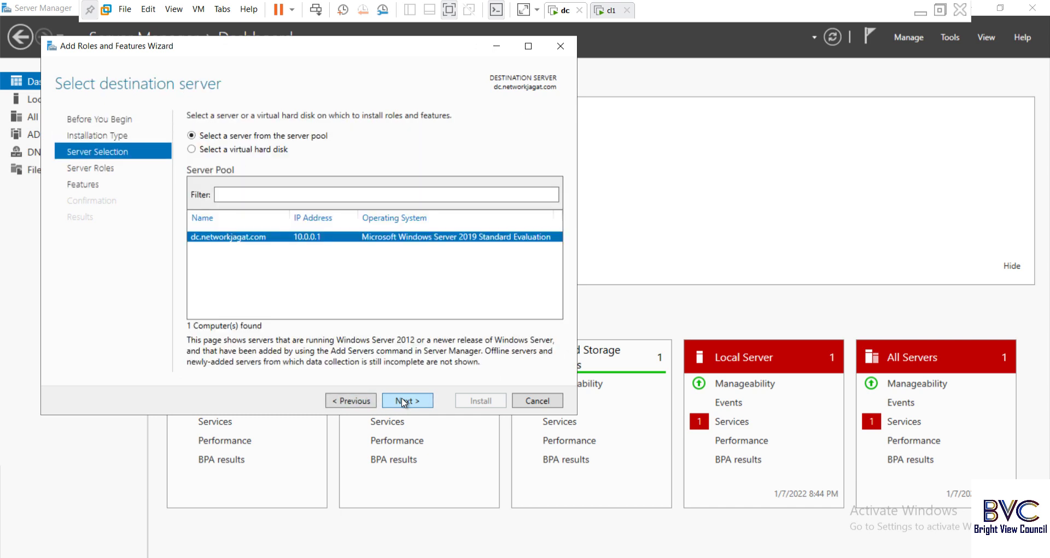
left_click(404, 401)
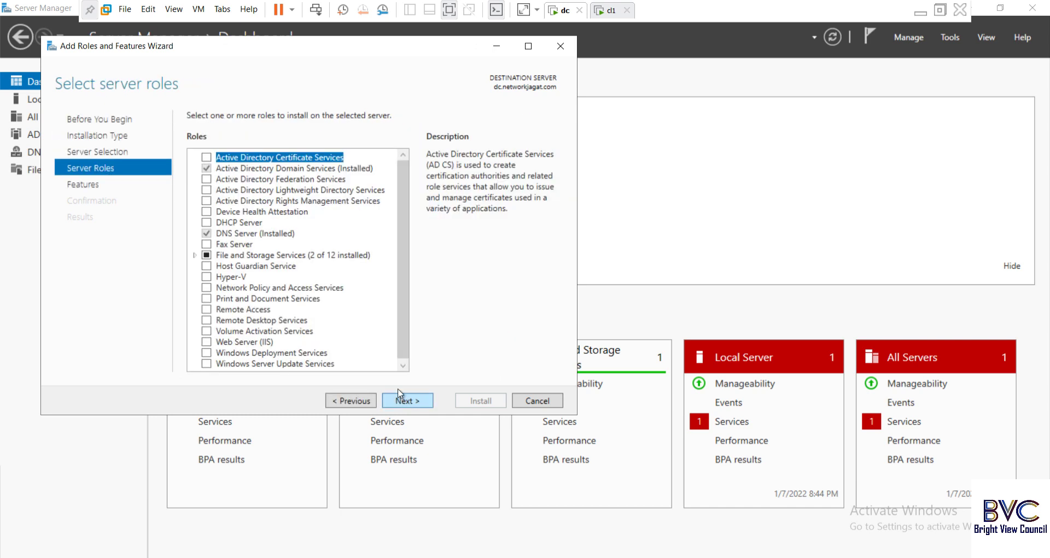
Step: Install the DHCP Server role with its required management tools, dismissing the Windows Defender notification
left_click(208, 222)
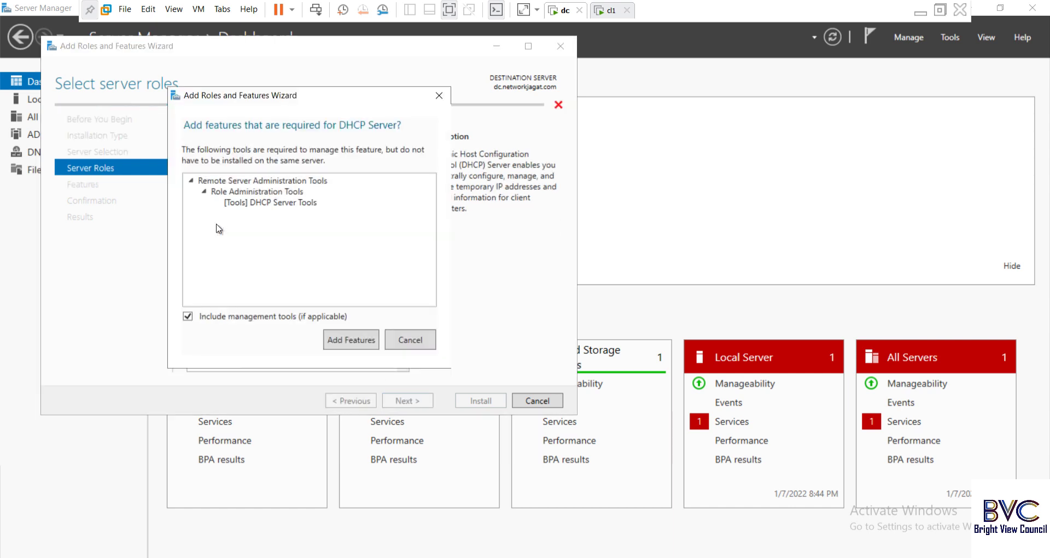
left_click(350, 342)
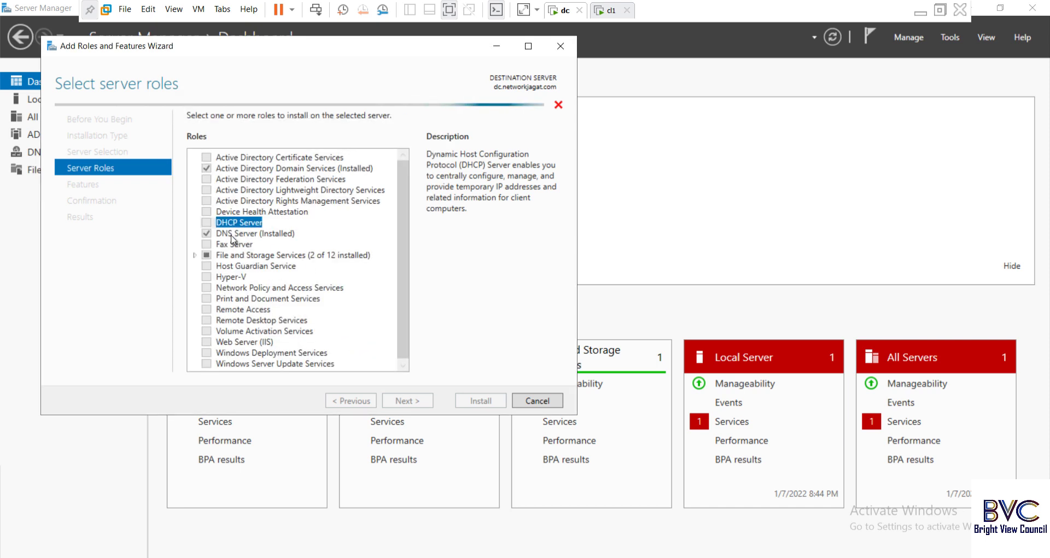
left_click(405, 402)
left_click(405, 403)
left_click(405, 402)
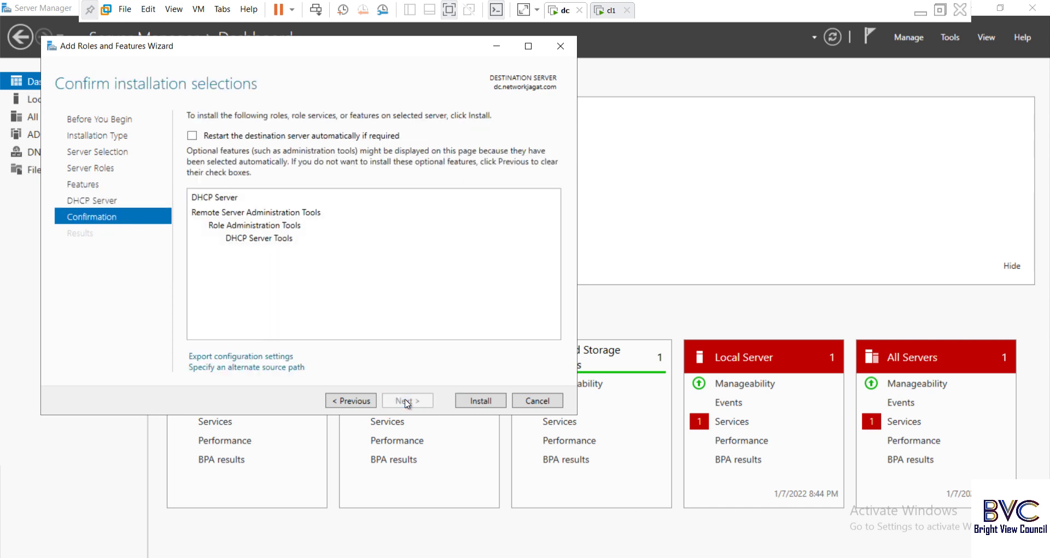
left_click(477, 405)
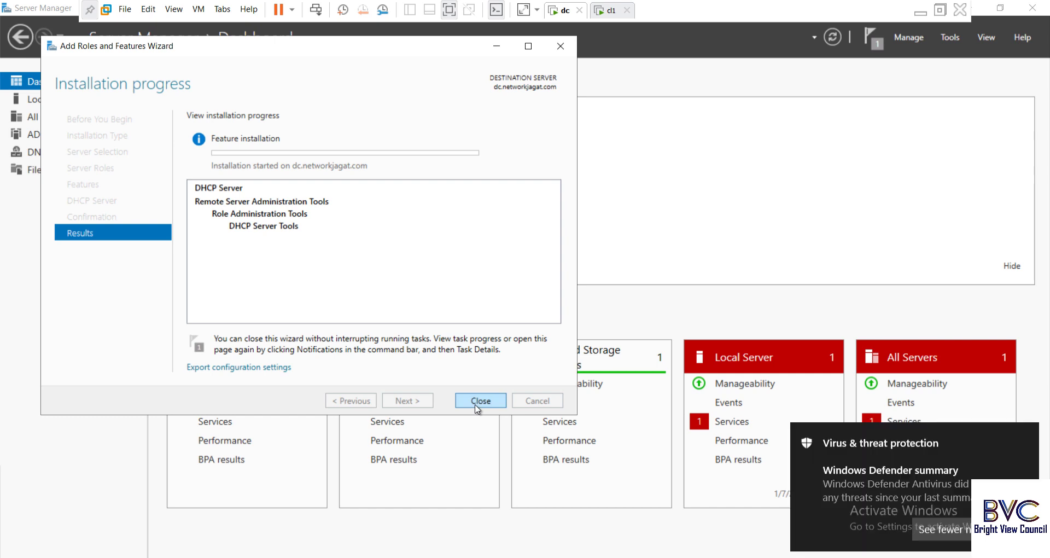
left_click(1031, 436)
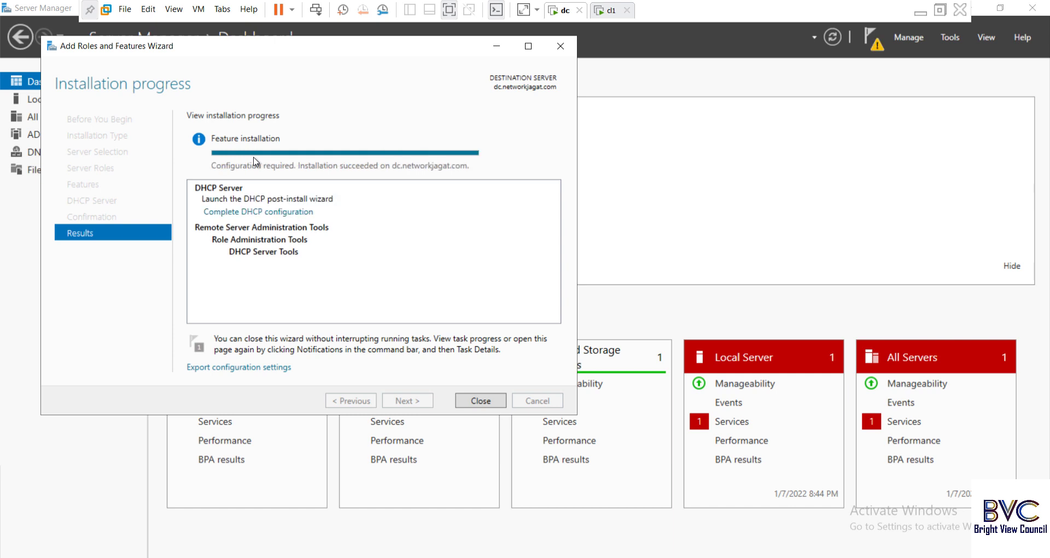
Step: Close the completed role installation wizard, check the local server's properties, and return to the dashboard
left_click(480, 401)
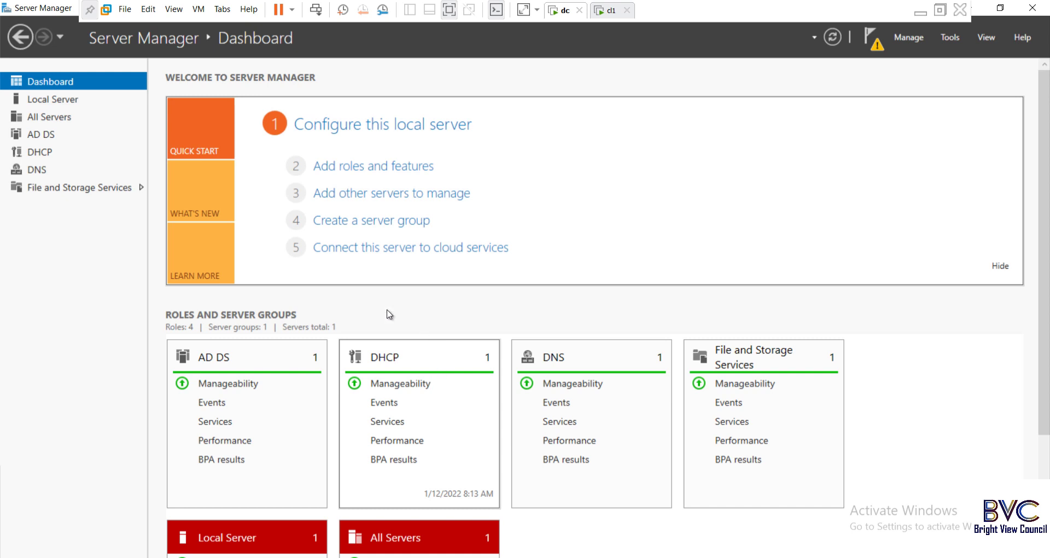
left_click(69, 101)
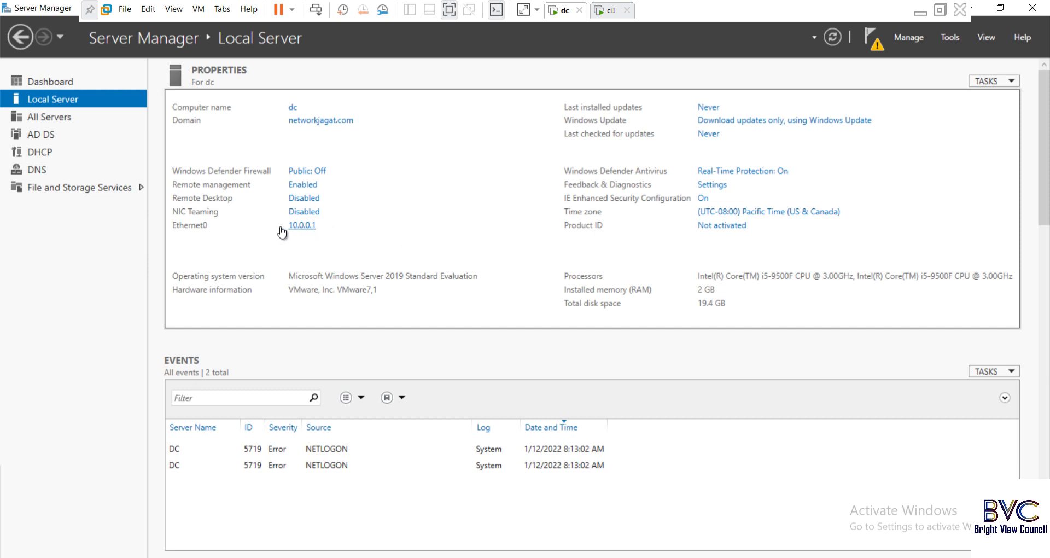
left_click(86, 83)
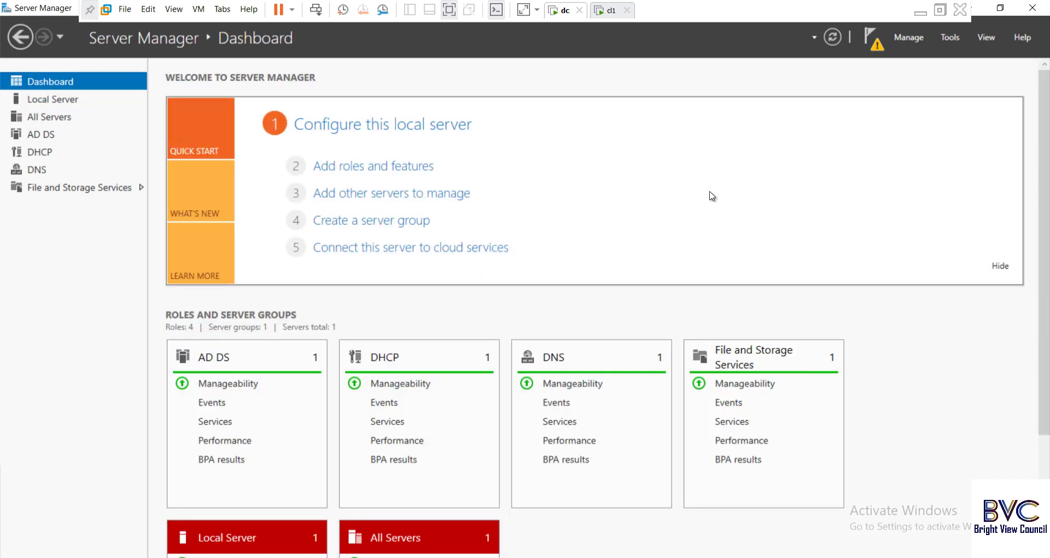
Step: Open the DHCP management console, enlarge its window and tree pane, and expand dc.networkjagat.com down to the IPv4 contents
left_click(947, 37)
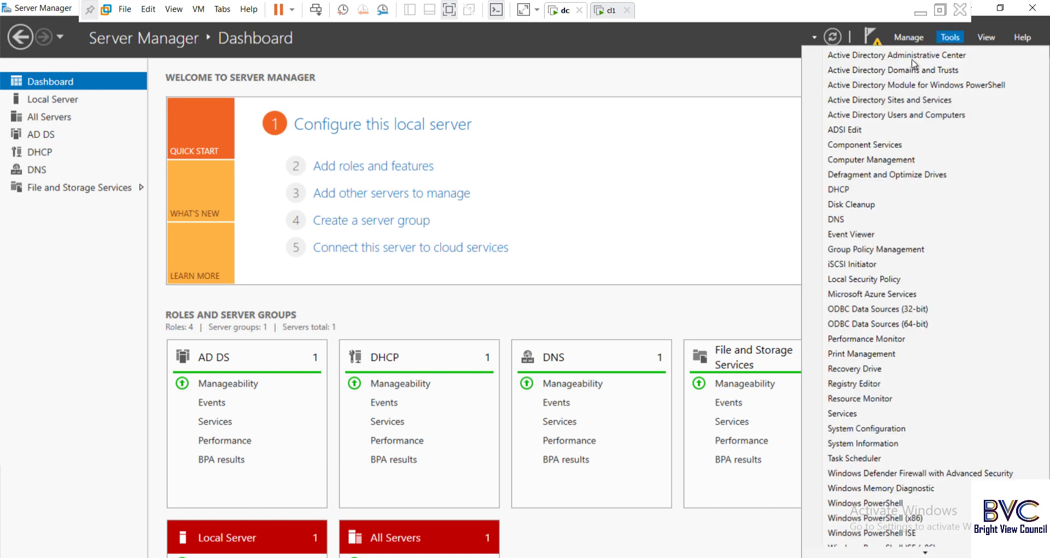
left_click(855, 193)
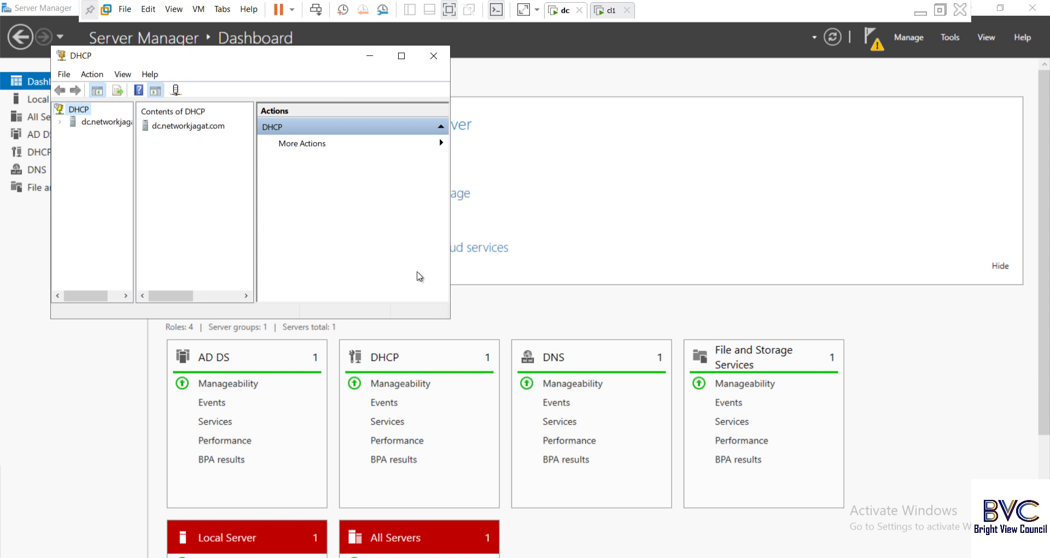
left_click_drag(447, 317, 898, 557)
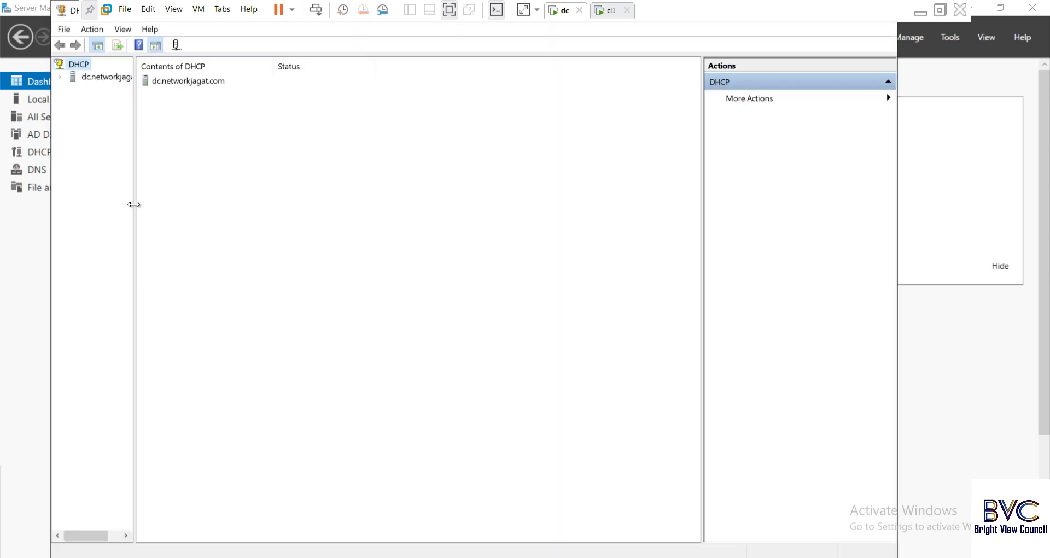
left_click_drag(135, 198, 251, 197)
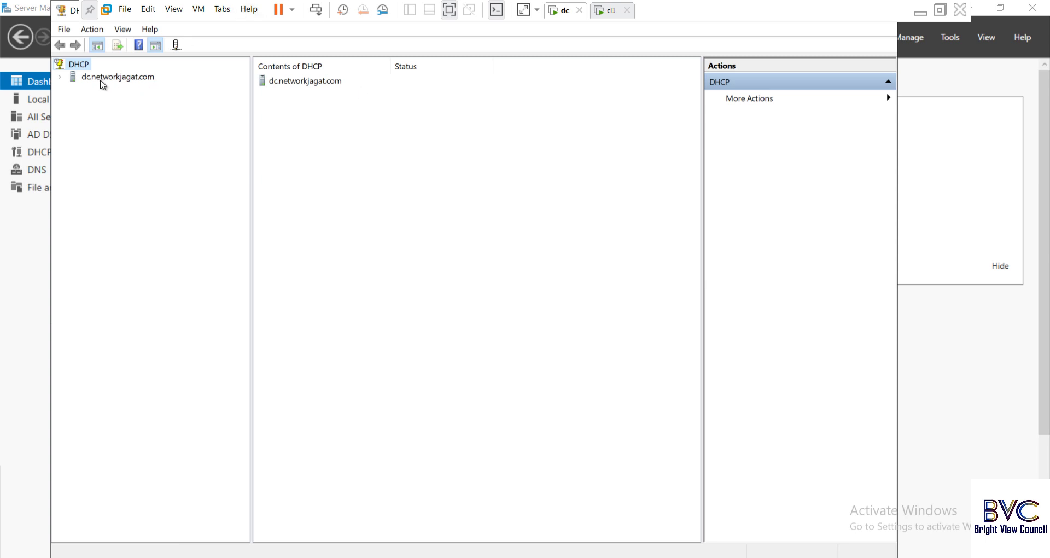
left_click(60, 78)
left_click(73, 90)
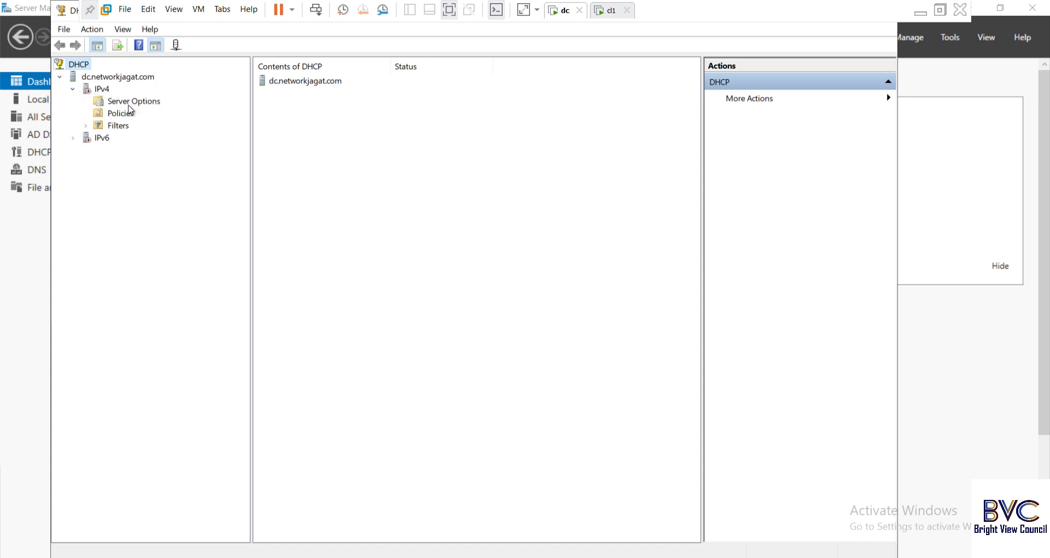
Step: Start a new IPv4 scope named s1 with an empty description and proceed to its address range
right_click(101, 88)
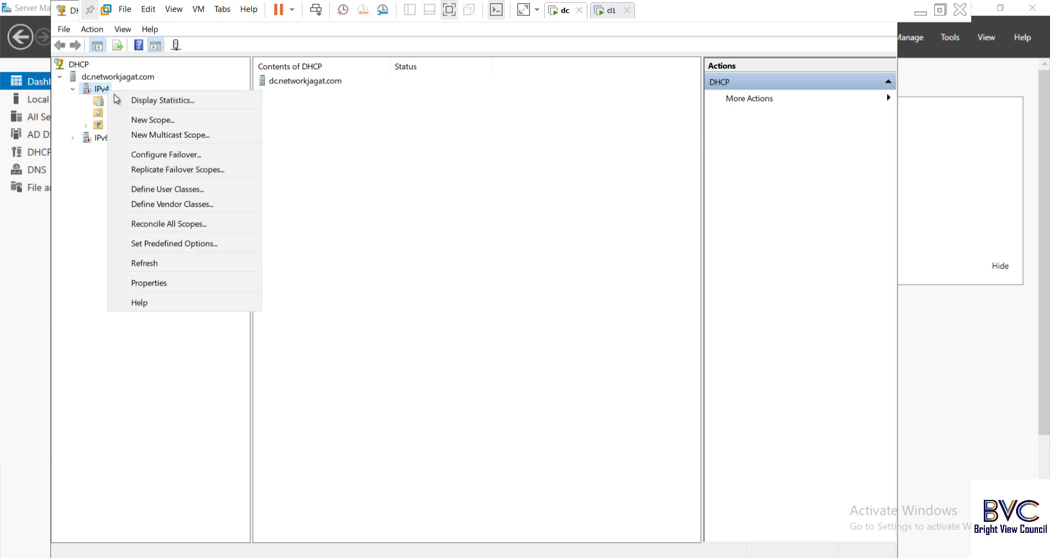
left_click(145, 120)
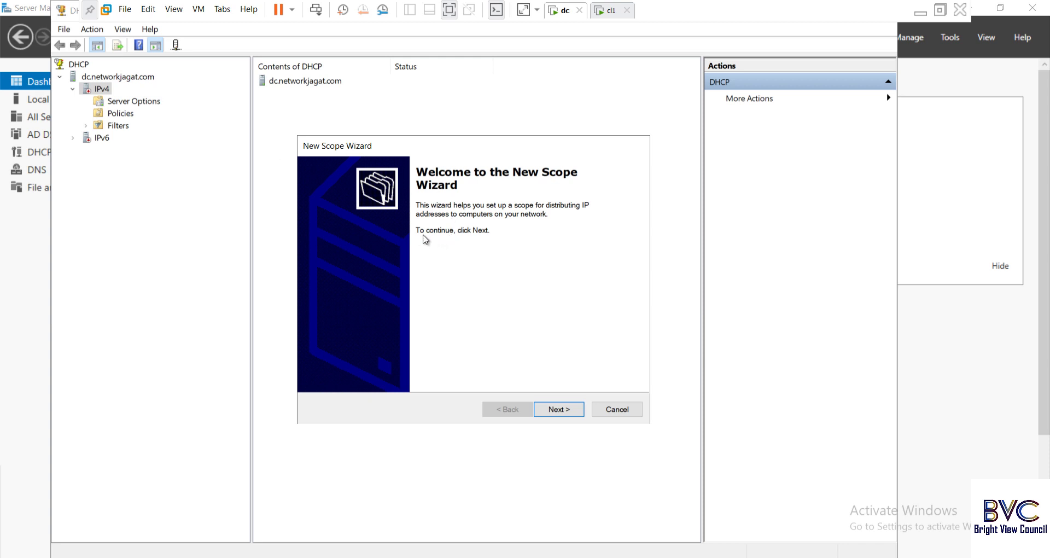
left_click(571, 414)
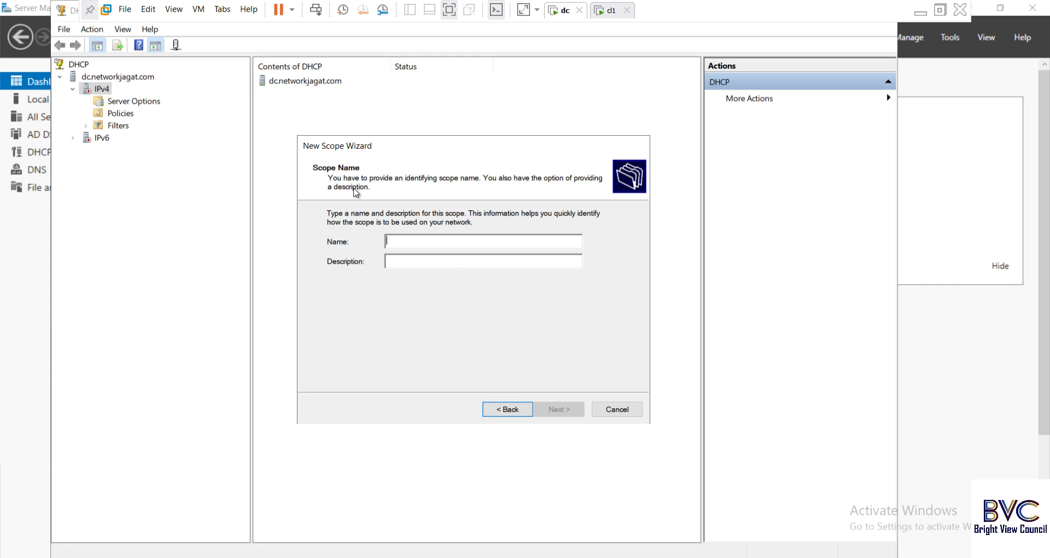
left_click(406, 244)
type("s1")
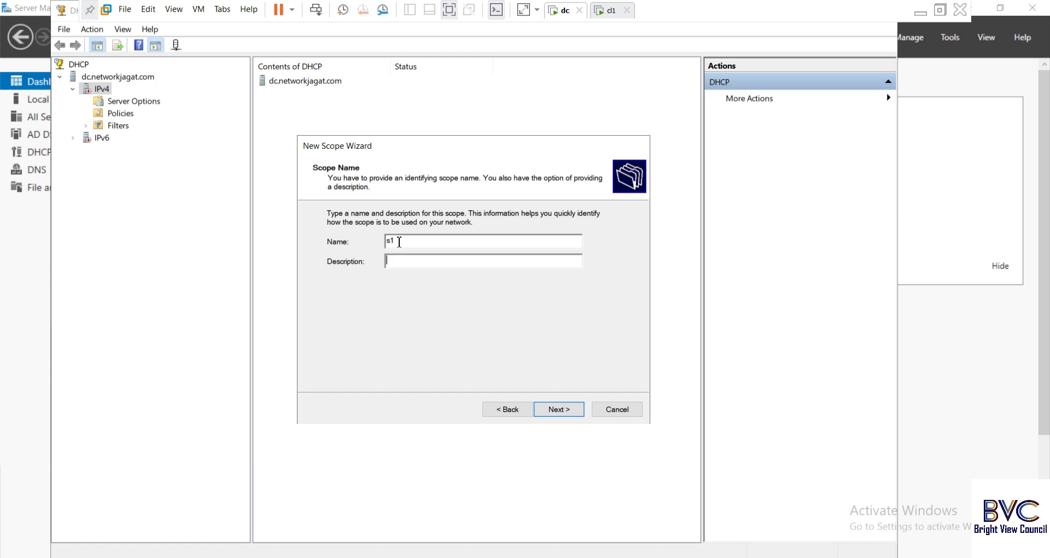
left_click(442, 266)
left_click(567, 414)
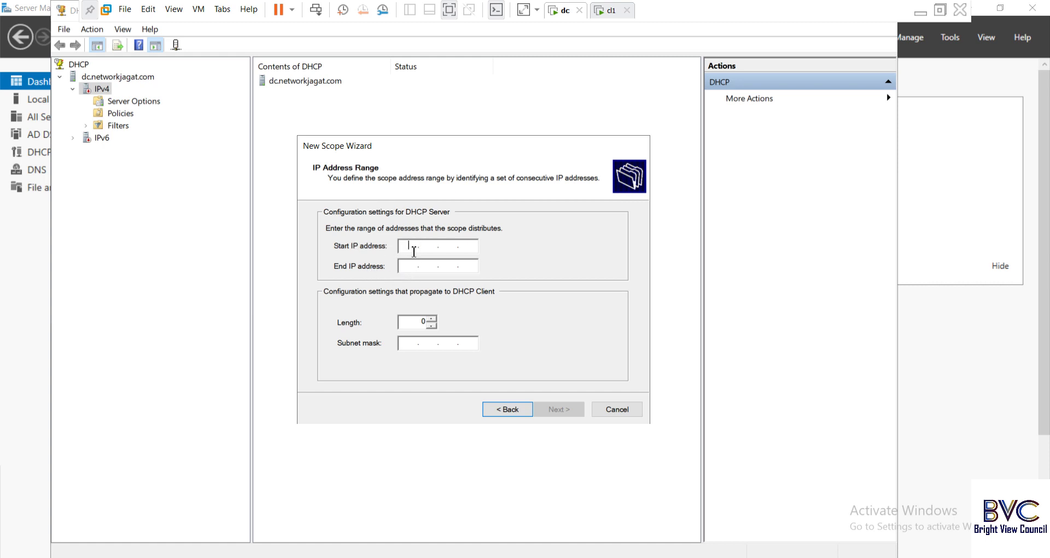
Step: Set the scope's address range to 10.0.0.1 through 10.0.0.255 with a subnet mask length of 8
type("10.0.0.1")
left_click(411, 265)
type("10.0.0.255")
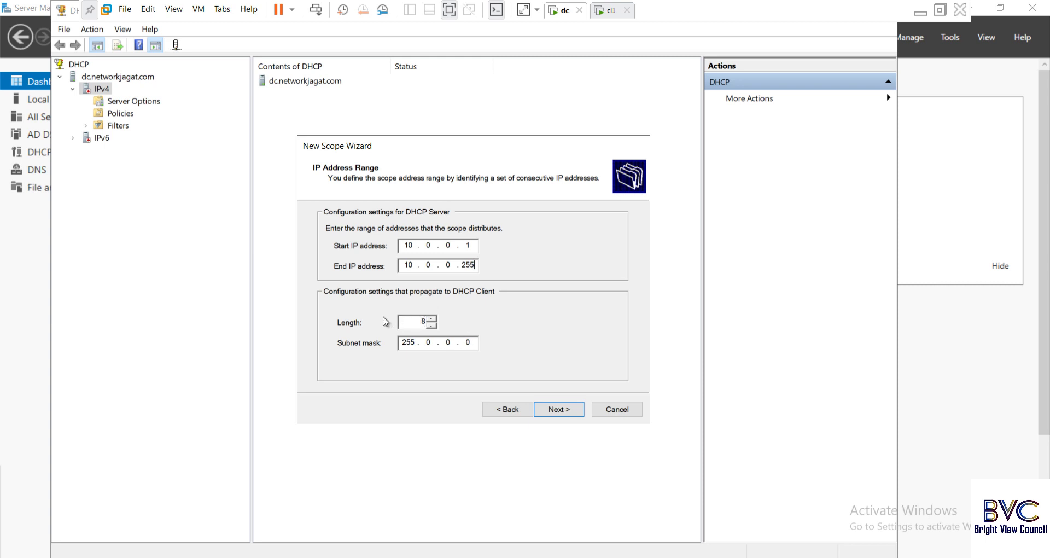
double_click(423, 322)
left_click(432, 318)
type("1")
type("8")
left_click(563, 408)
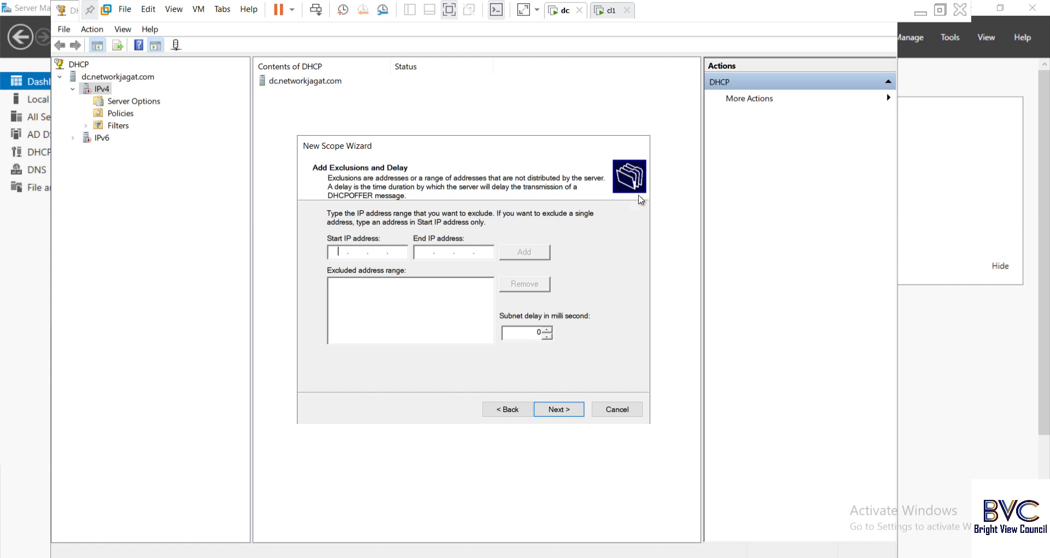
Step: Switch to the Paint diagram and draw one tall rectangle with three smaller ones beside it, in the empty area beyond cl3
left_click(920, 12)
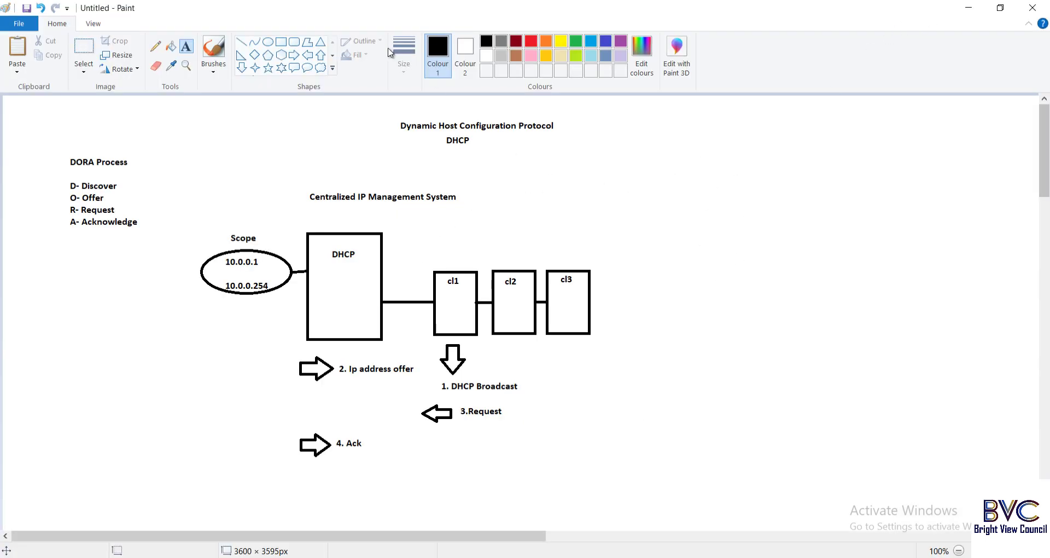
left_click(281, 42)
left_click_drag(694, 211, 758, 320)
left_click_drag(780, 239, 837, 322)
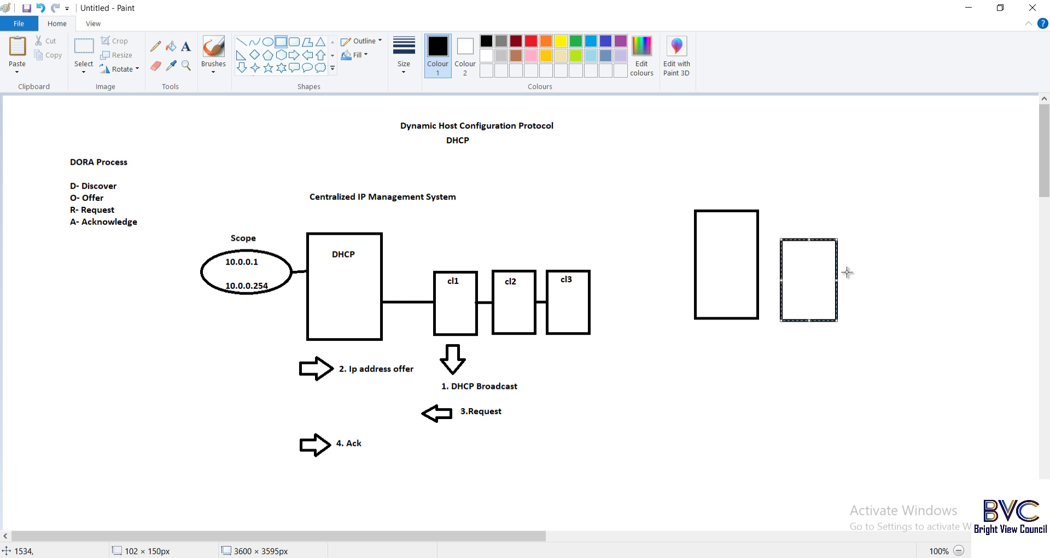
left_click_drag(855, 240, 905, 320)
left_click_drag(919, 240, 962, 319)
left_click(809, 218)
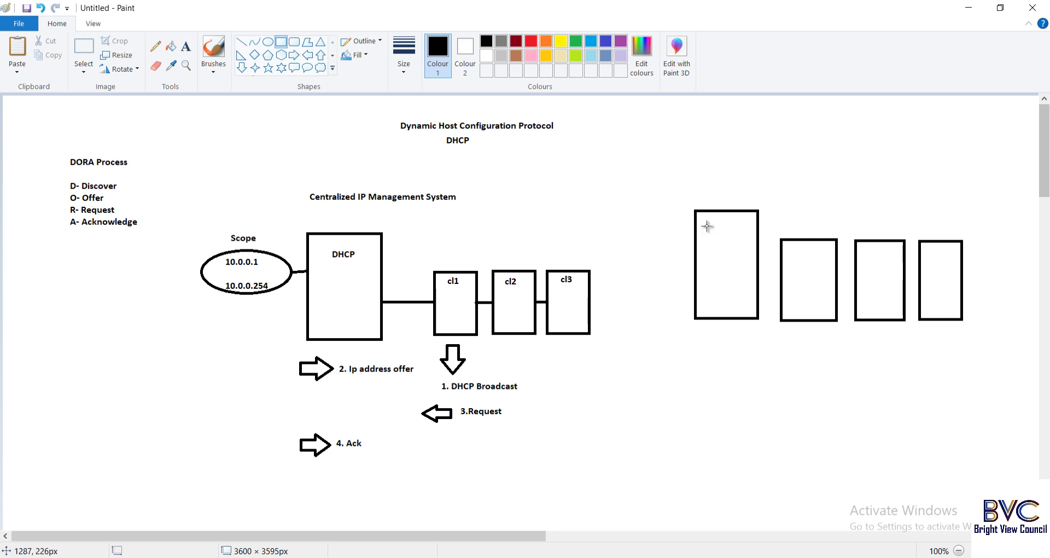
Step: Label the new tall rectangle 10.0.0.2 and the first smaller rectangle beside it 10.0.0.3, with text below each
left_click(186, 46)
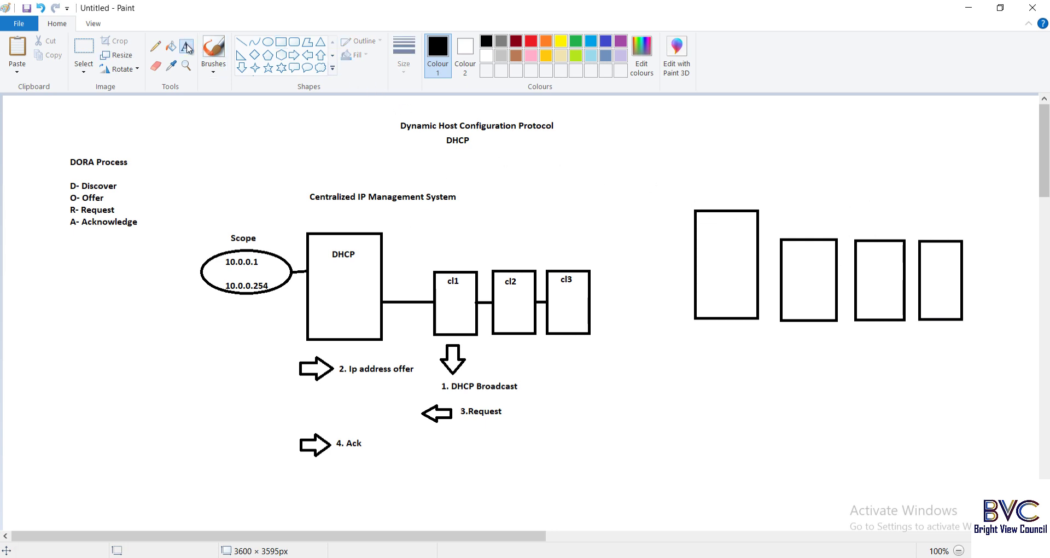
left_click(703, 330)
type("10.0.")
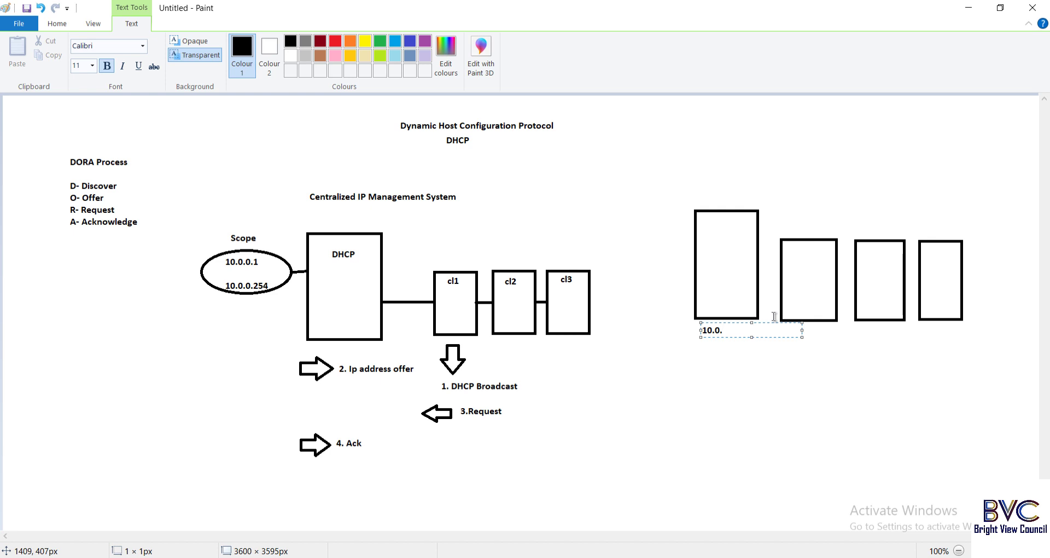
type("0.2")
left_click(791, 331)
left_click(793, 331)
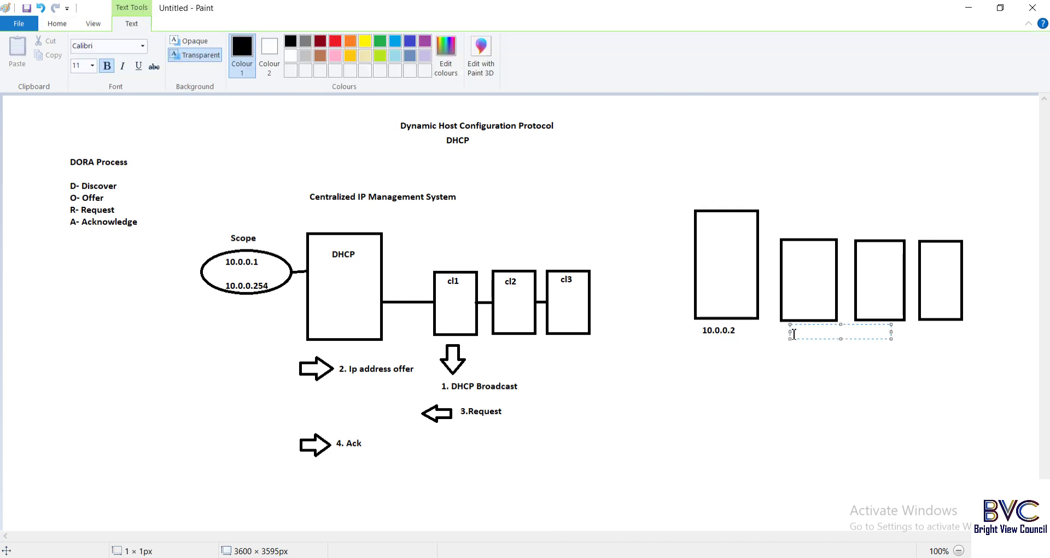
type("10.0.0.3")
left_click(824, 403)
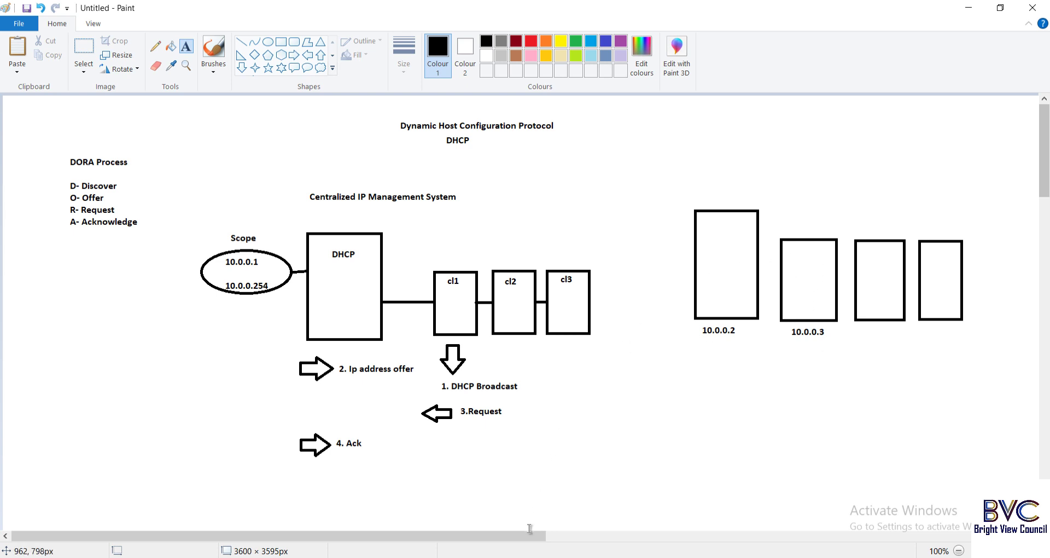
Step: Return to the New Scope Wizard on dc, review the address range, and exclude addresses 10.0.0.1 to 10.0.0.20
left_click(480, 499)
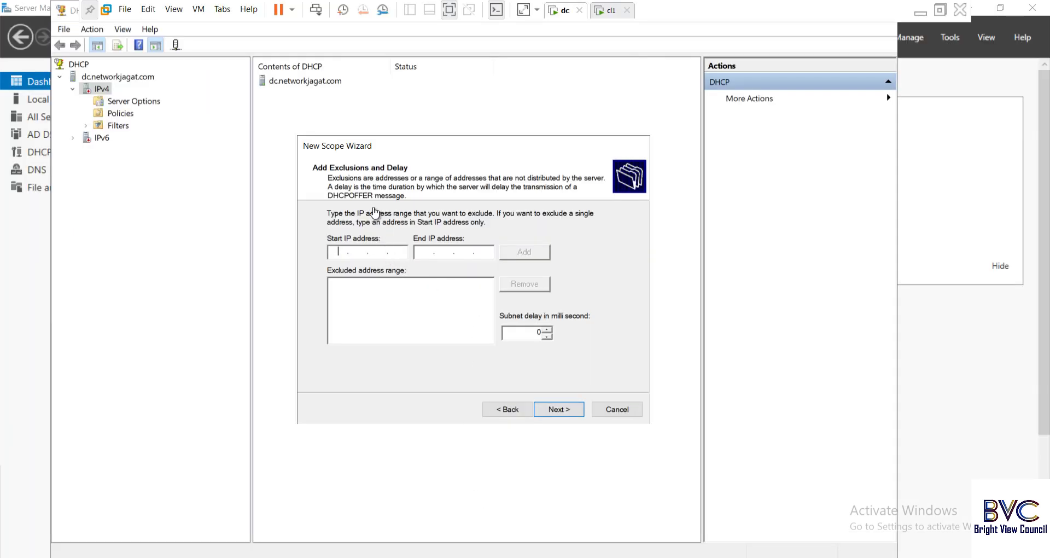
left_click(506, 409)
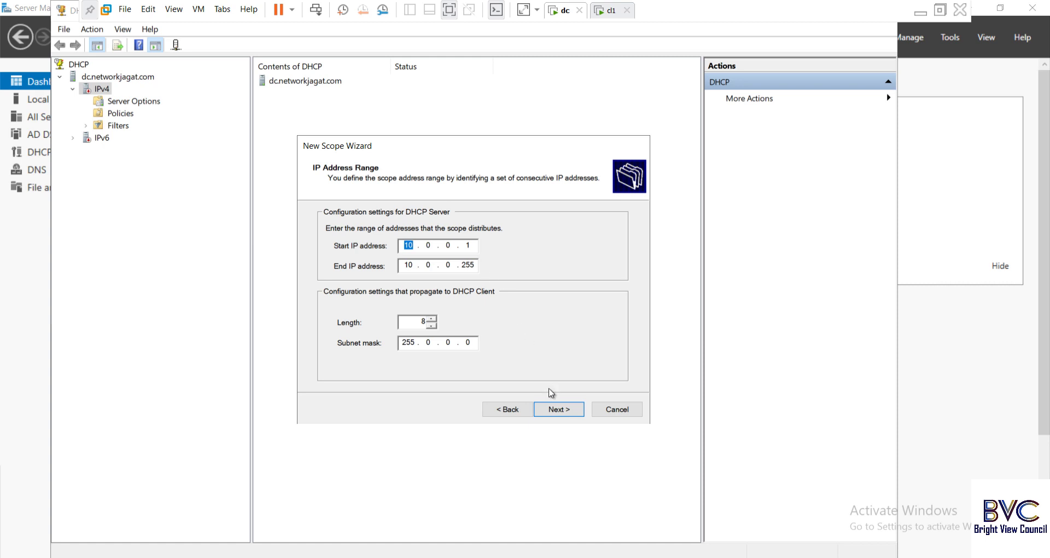
left_click(557, 409)
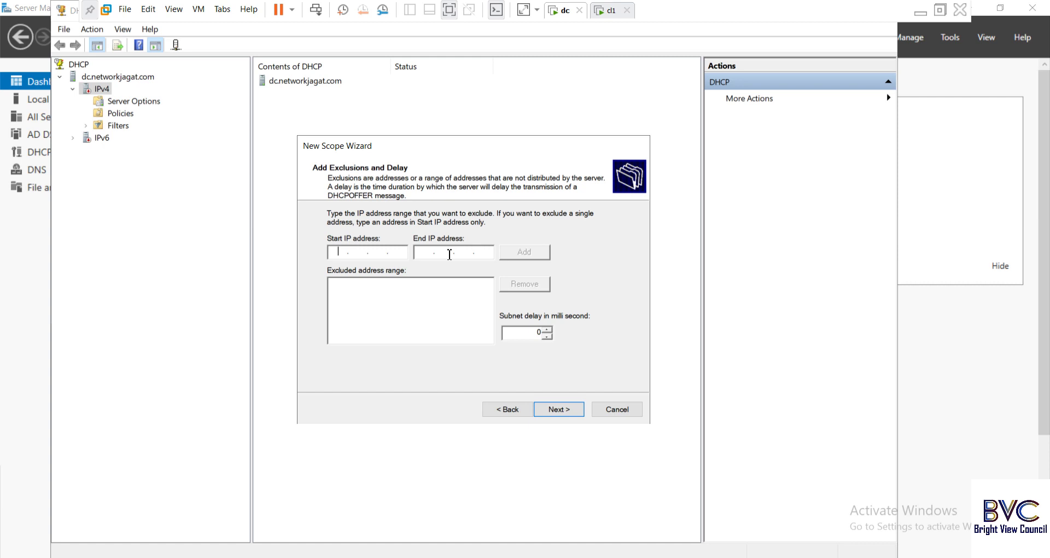
type("10.0.")
type("10.0.0.")
type("20")
left_click(524, 252)
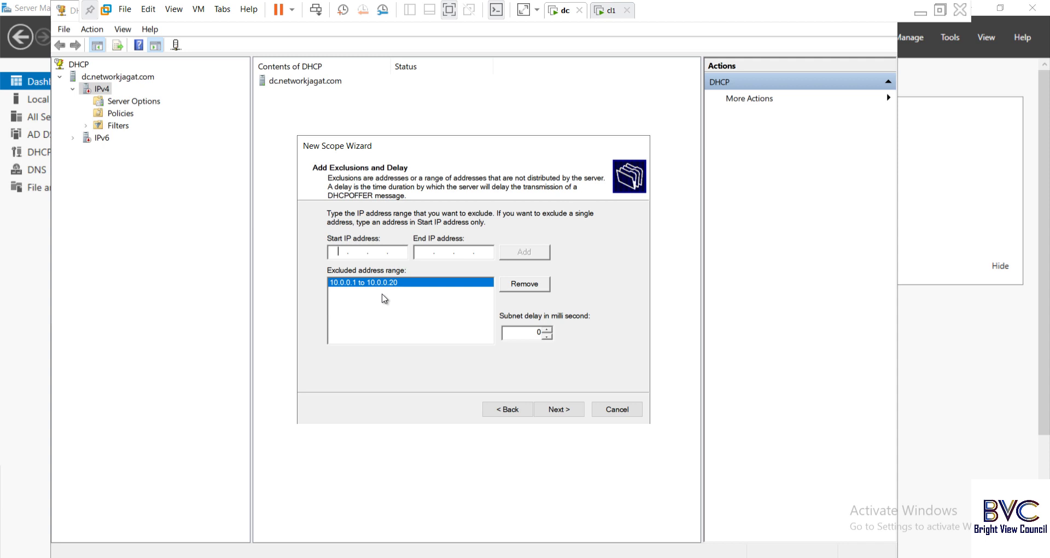
Step: Exclude the single address 10.0.0.50 from the scope and proceed to the lease duration
left_click(337, 255)
type("10 . 0 . 00")
key("BackSpace")
type("50")
left_click(520, 255)
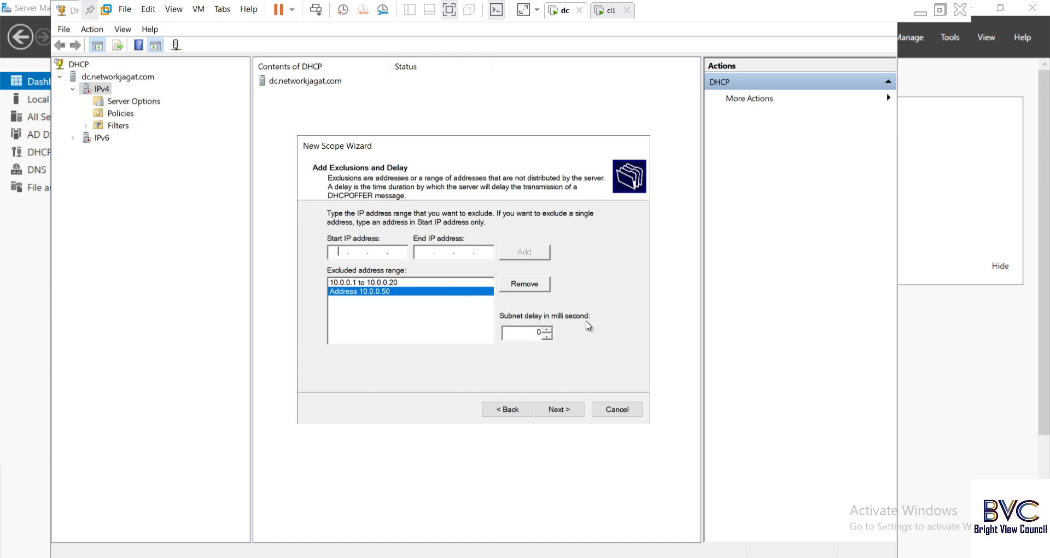
left_click(560, 411)
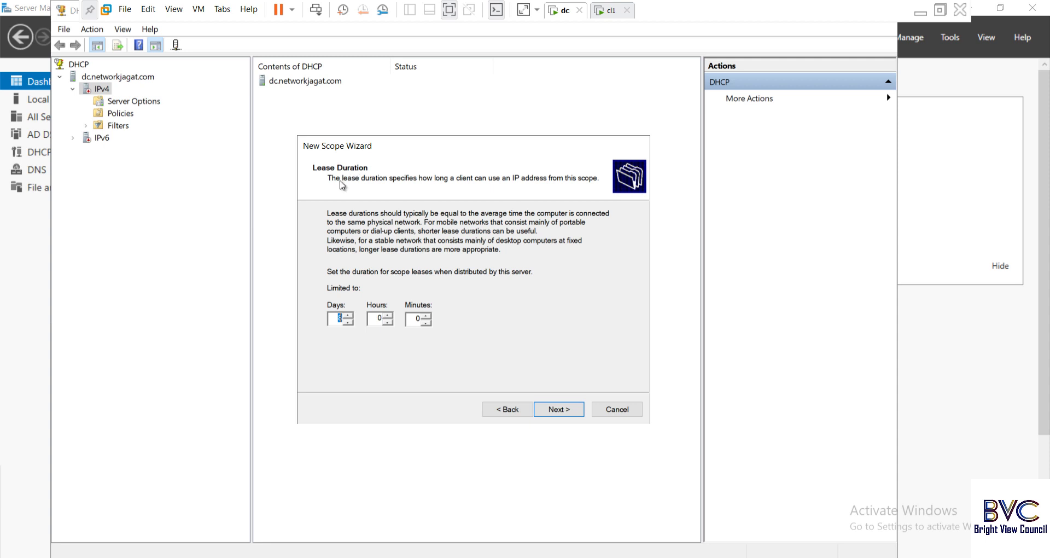
Step: Try different lease durations in days for the scope, such as 999, 20 and 30
key("BackSpace")
type("999")
key("BackSpace")
key("BackSpace")
key("BackSpace")
type("30")
left_click(345, 315)
key("BackSpace")
type("0")
type("2")
type("0")
left_click(342, 319)
type("30")
Step: Set the scope's lease duration to 20 days and proceed to the DHCP options
double_click(336, 319)
type("20")
left_click(556, 411)
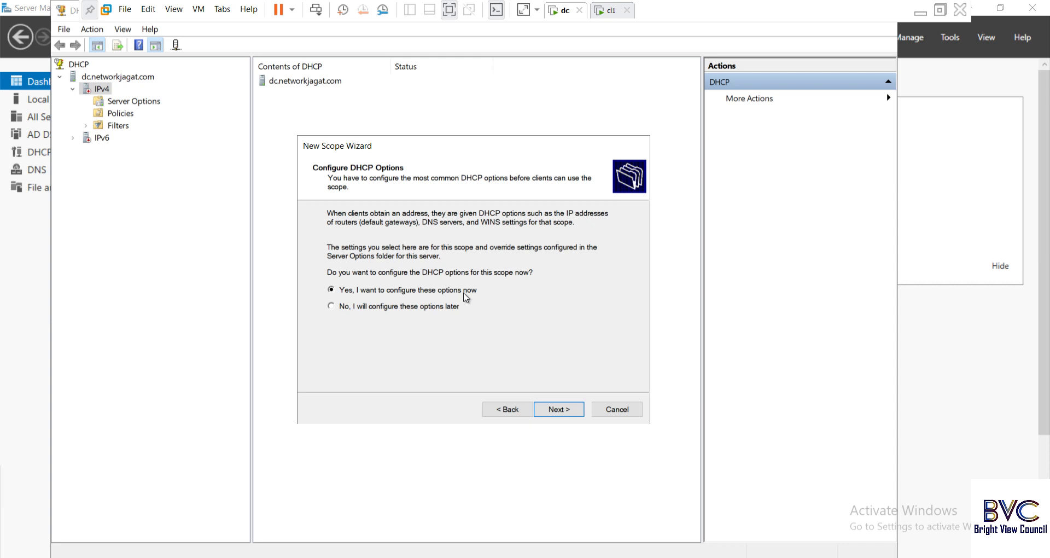
Step: Choose to configure the DHCP options now and add 10.0.0.50 as the router (default gateway) address
left_click(364, 310)
left_click(362, 292)
left_click(563, 411)
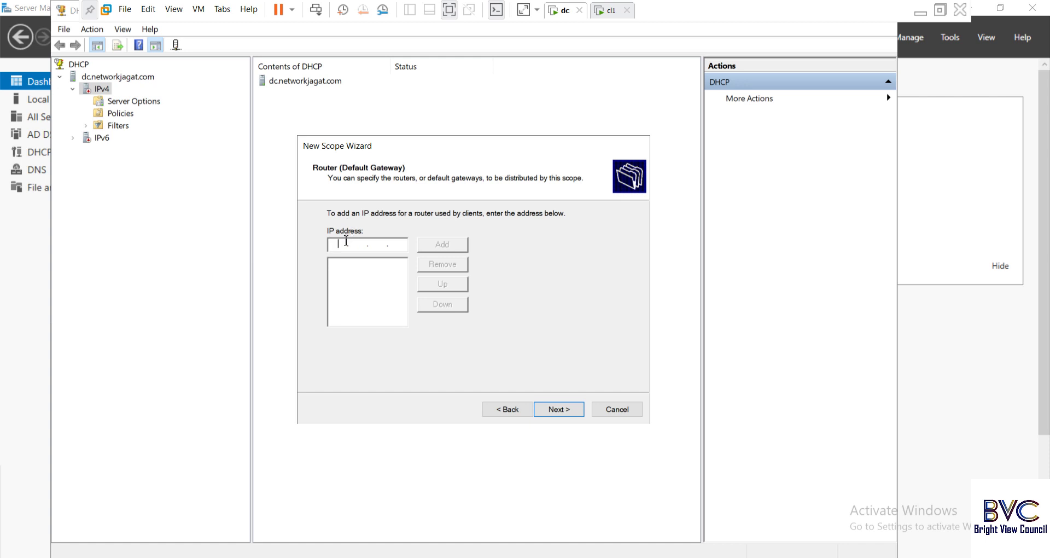
type("10 . 0 . 0 . 50")
left_click(450, 248)
left_click(556, 410)
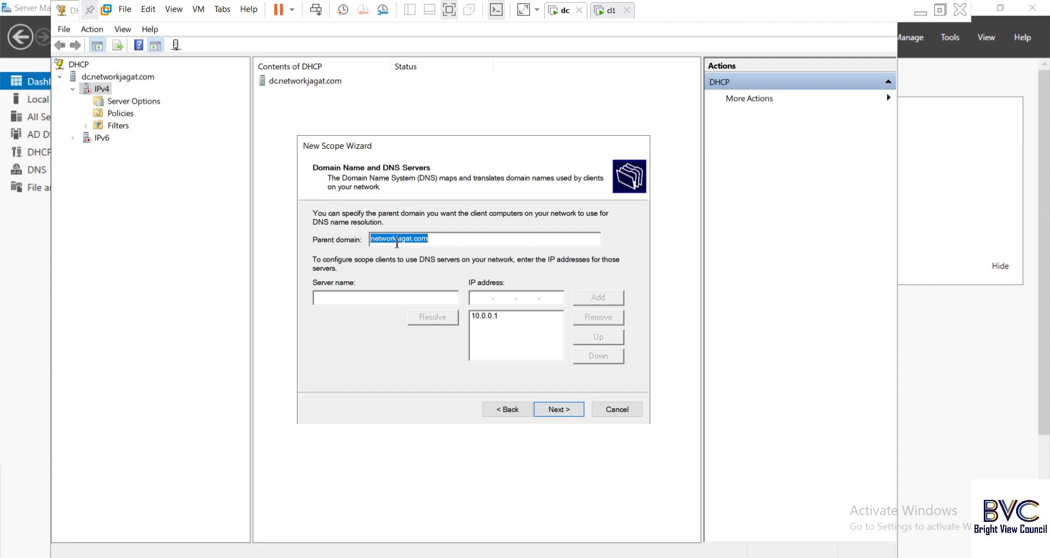
Step: Complete the scope options with DNS server name dc.networkjagat.com, no WINS server, and immediate scope activation
left_click(336, 298)
type("dc.networkjagat.com")
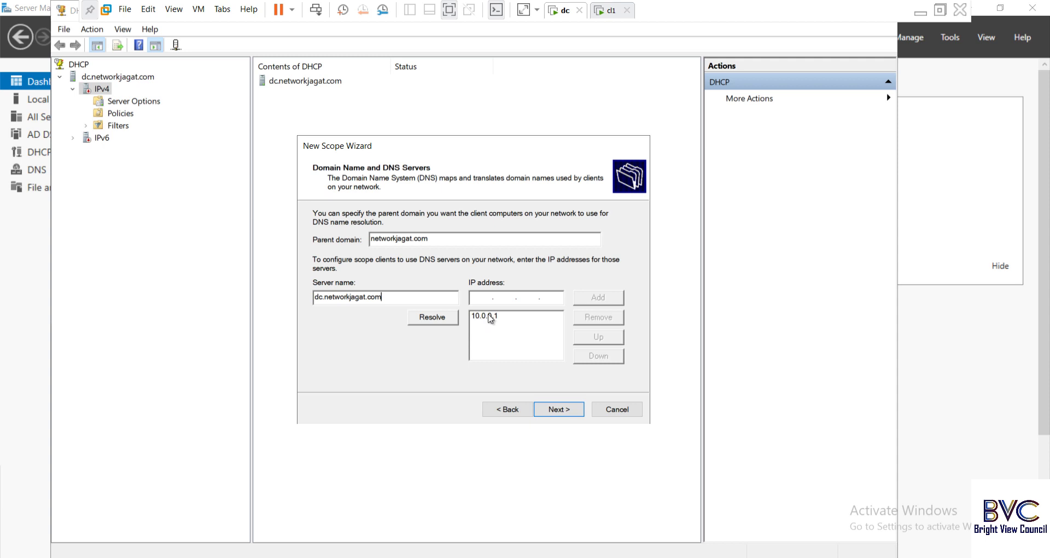
left_click(558, 415)
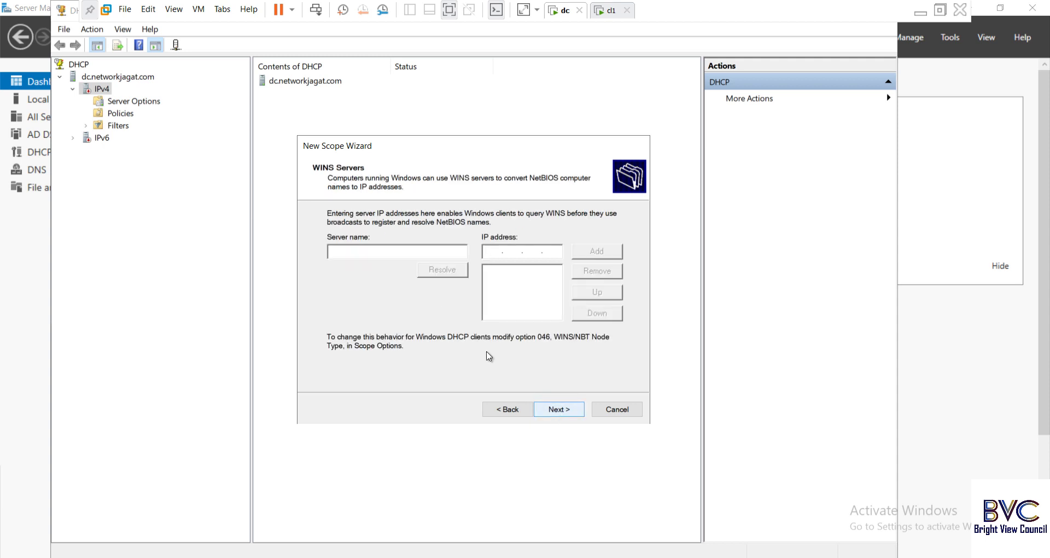
left_click(569, 414)
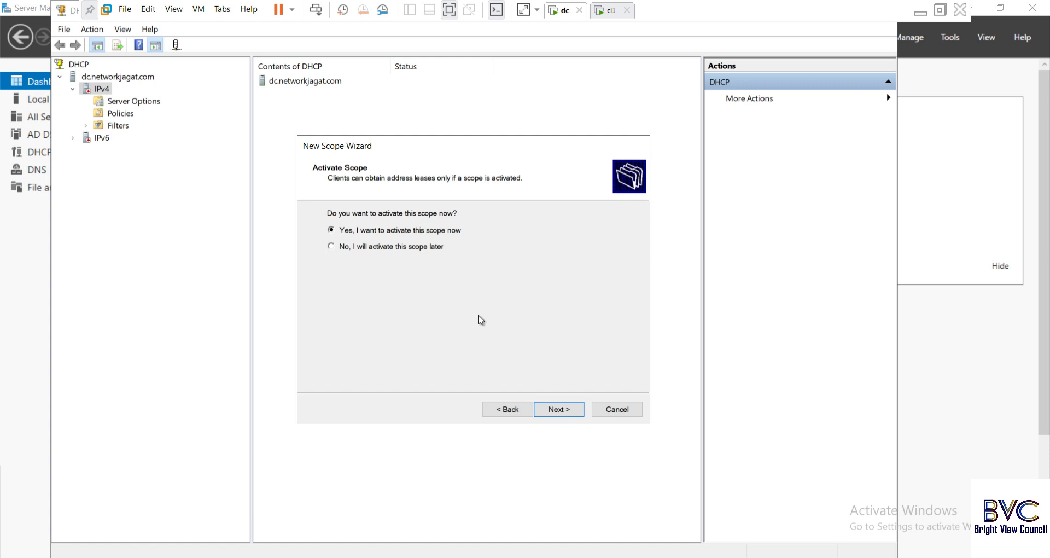
left_click(558, 410)
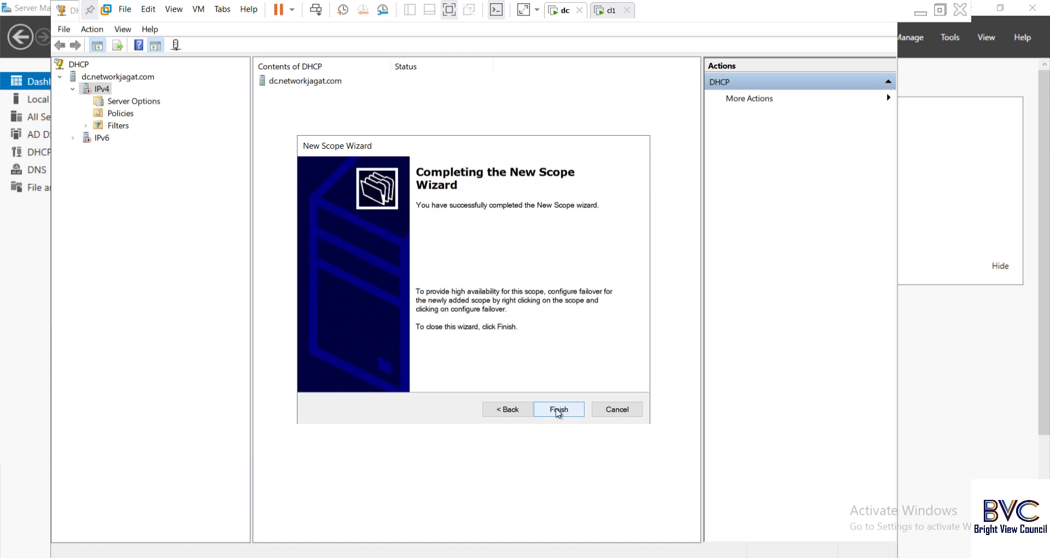
Step: Finish the New Scope wizard and refresh IPv4 and the expanded scope s1
left_click(558, 411)
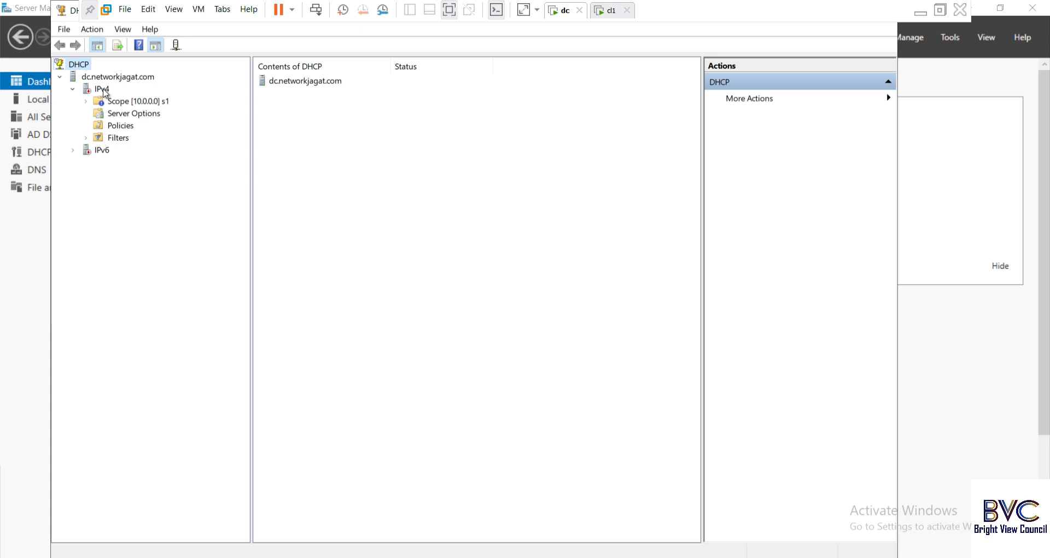
right_click(105, 93)
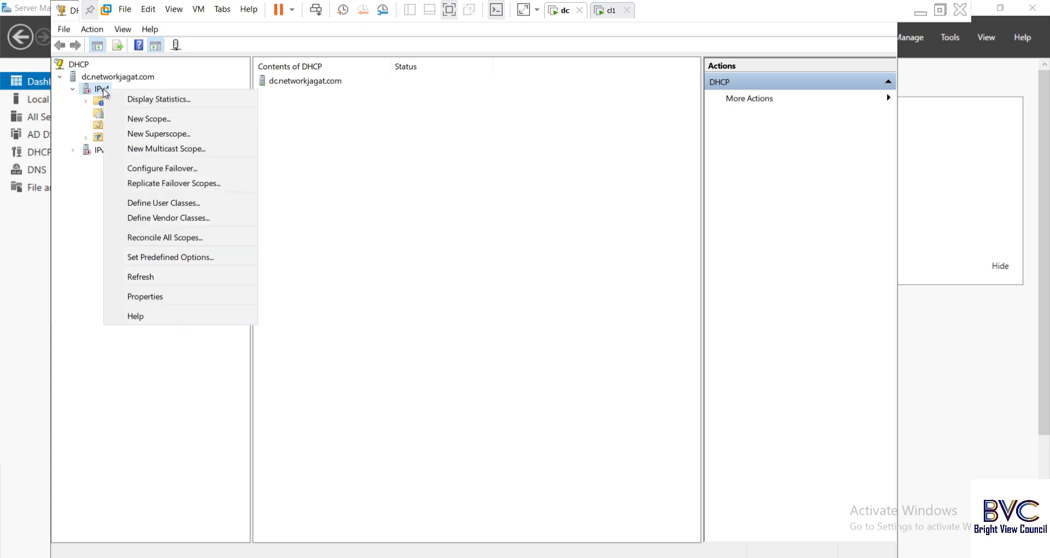
left_click(185, 277)
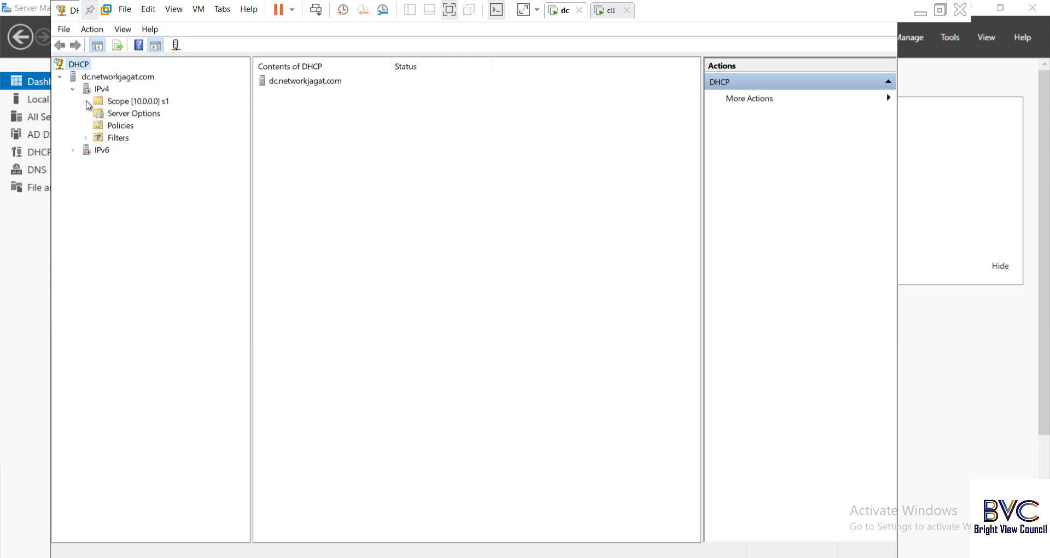
right_click(112, 103)
left_click(91, 215)
left_click(86, 102)
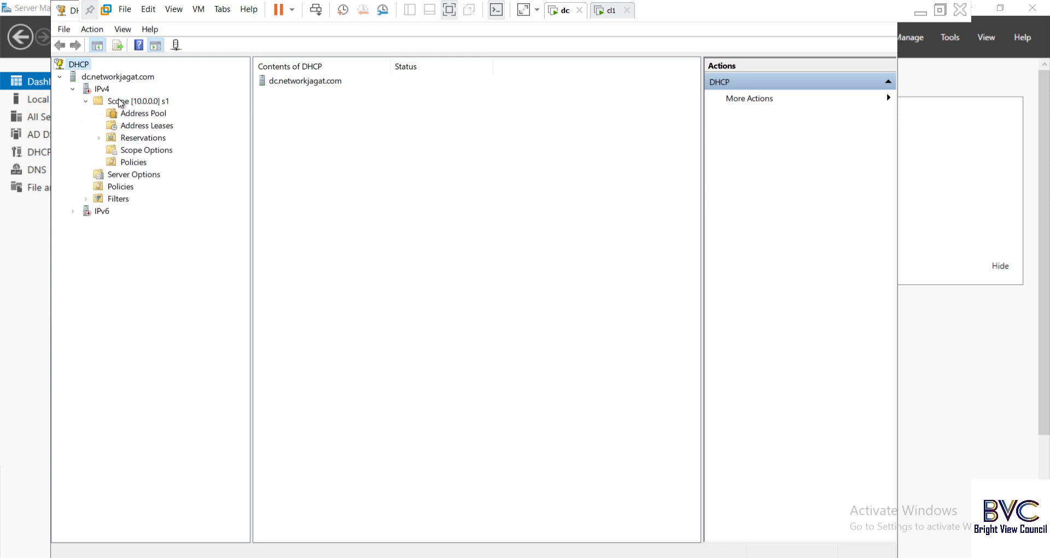
right_click(121, 103)
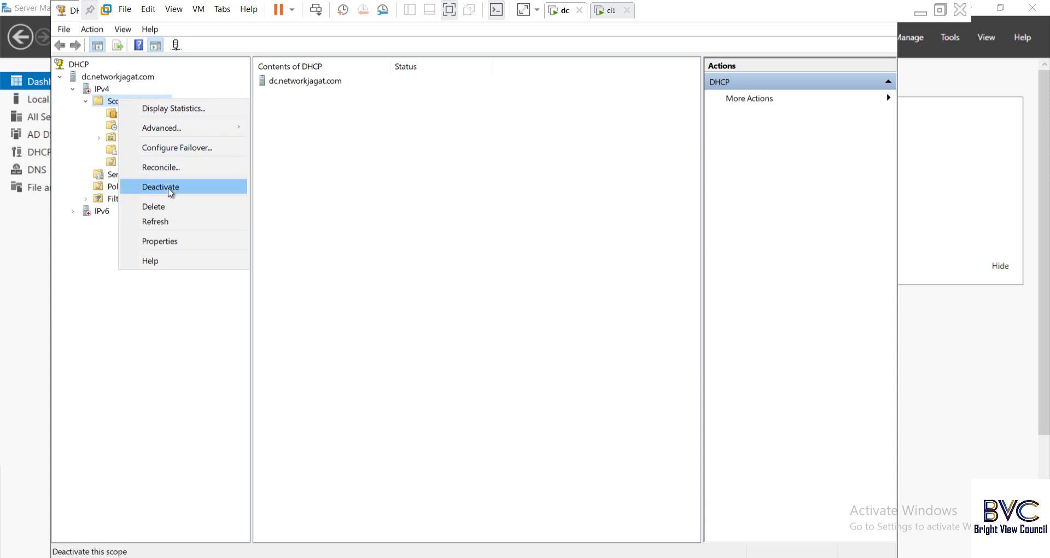
left_click(169, 220)
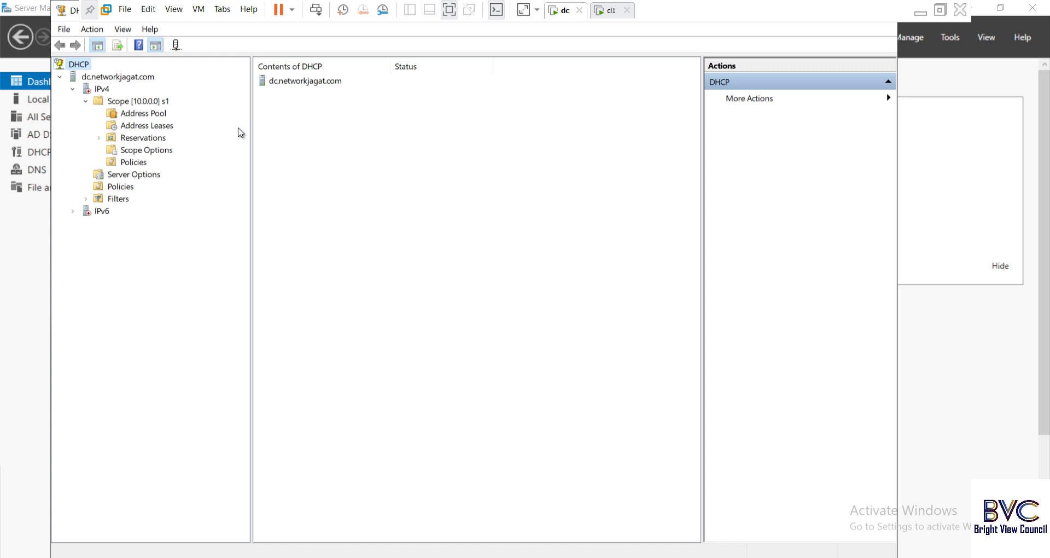
Step: Authorize the DHCP server dc.networkjagat.com, refresh it and expand its IPv4 node
right_click(128, 78)
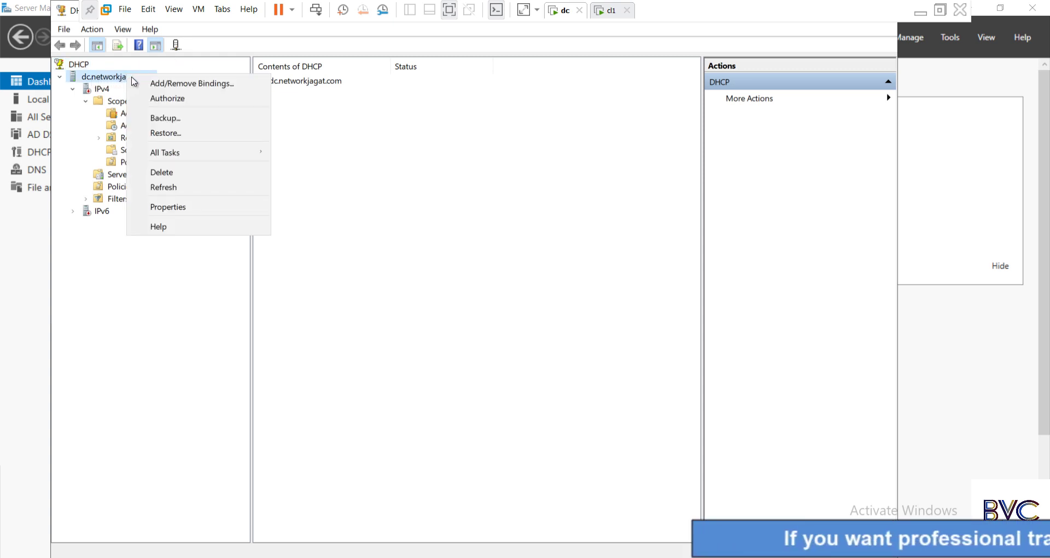
left_click(318, 128)
right_click(156, 80)
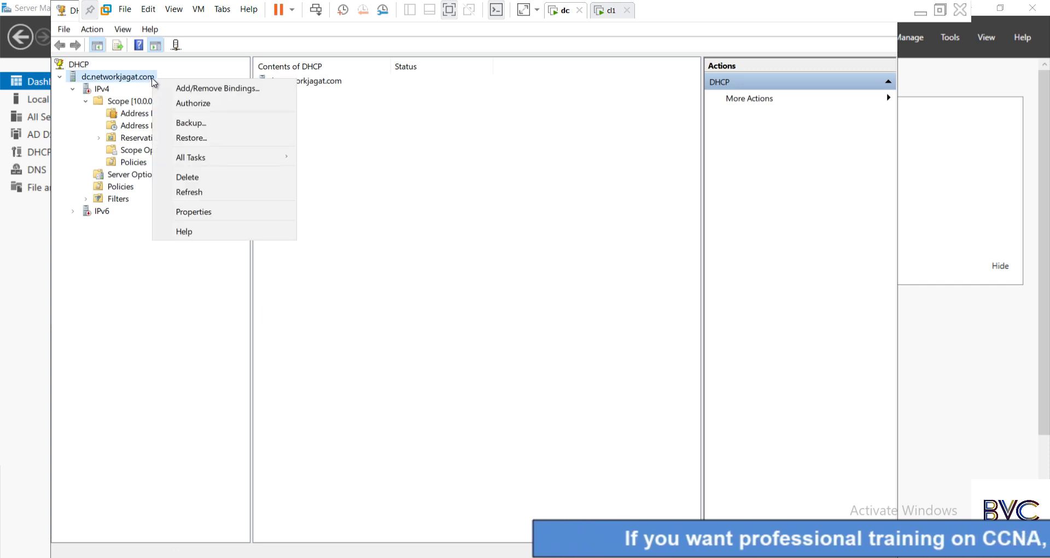
left_click(205, 105)
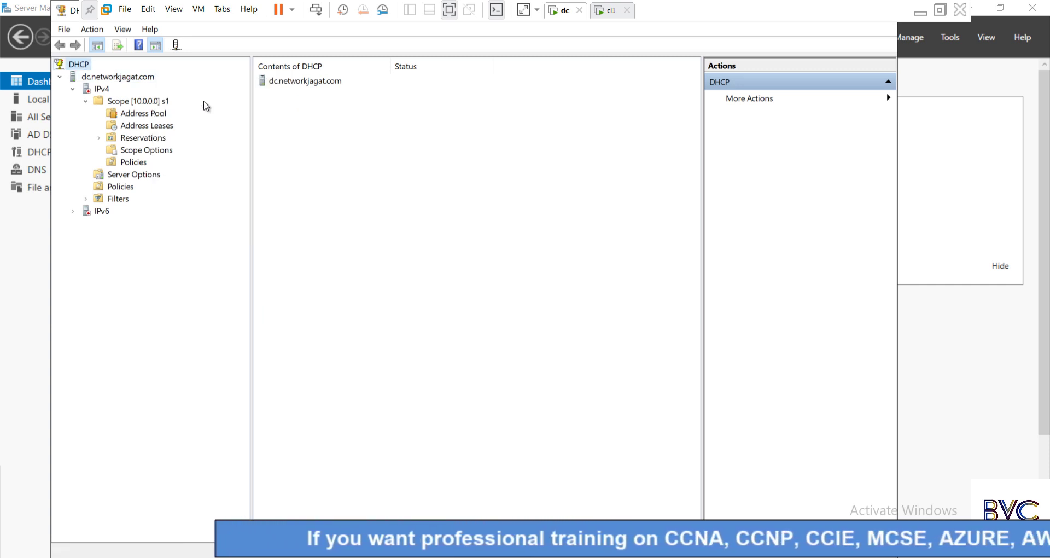
right_click(148, 83)
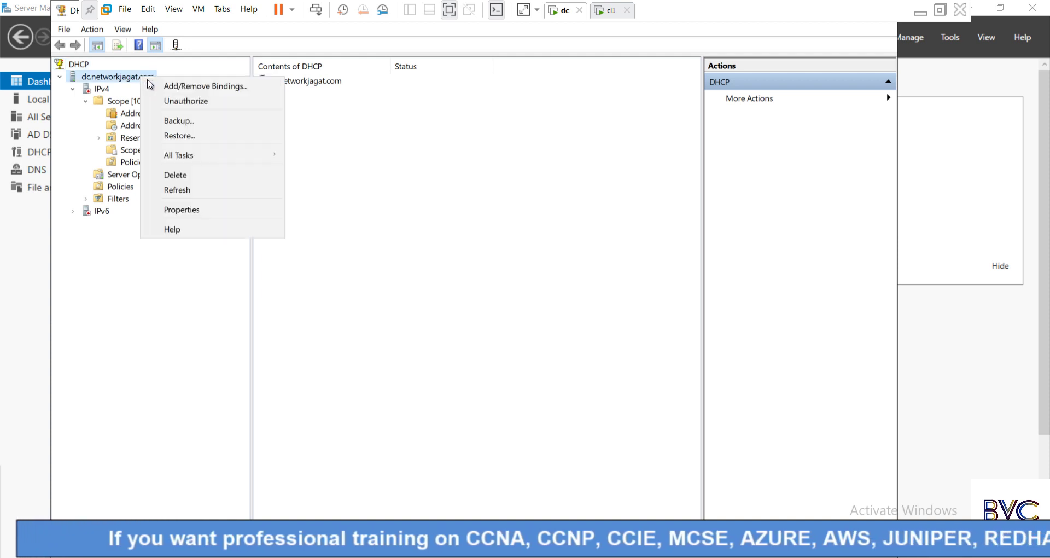
left_click(195, 192)
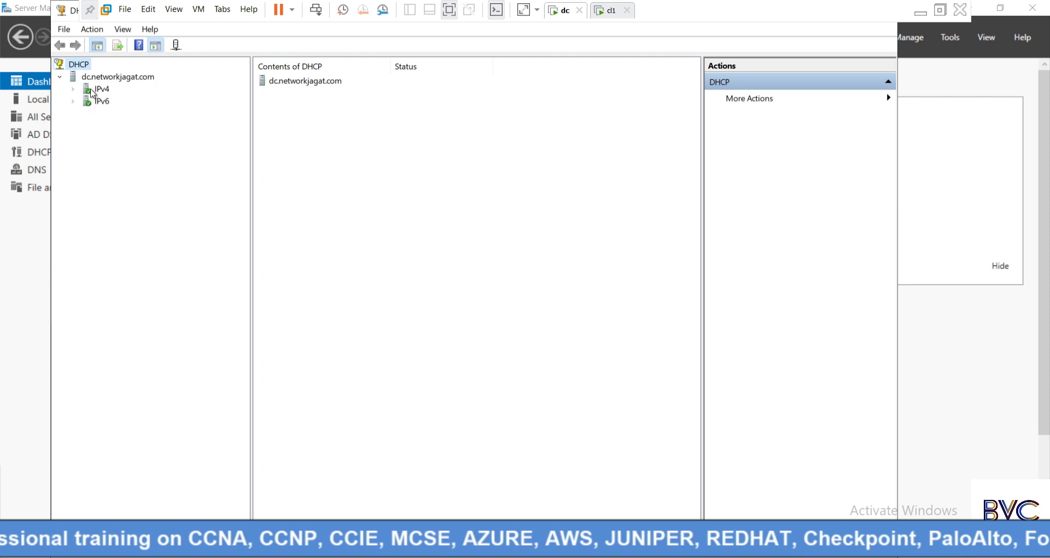
left_click(73, 89)
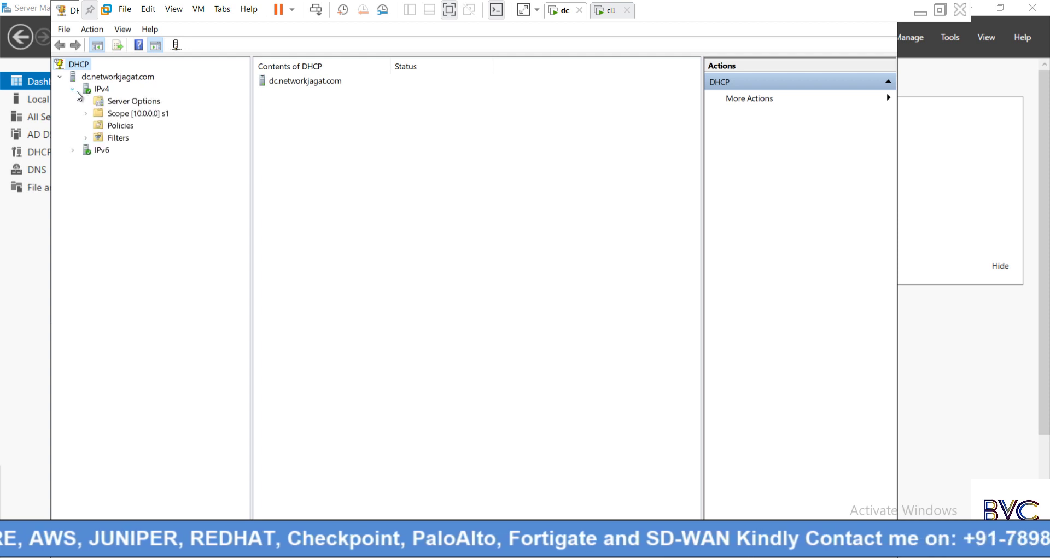
Step: Review the server options and scope s1's address pool, and refresh its address leases
left_click(122, 105)
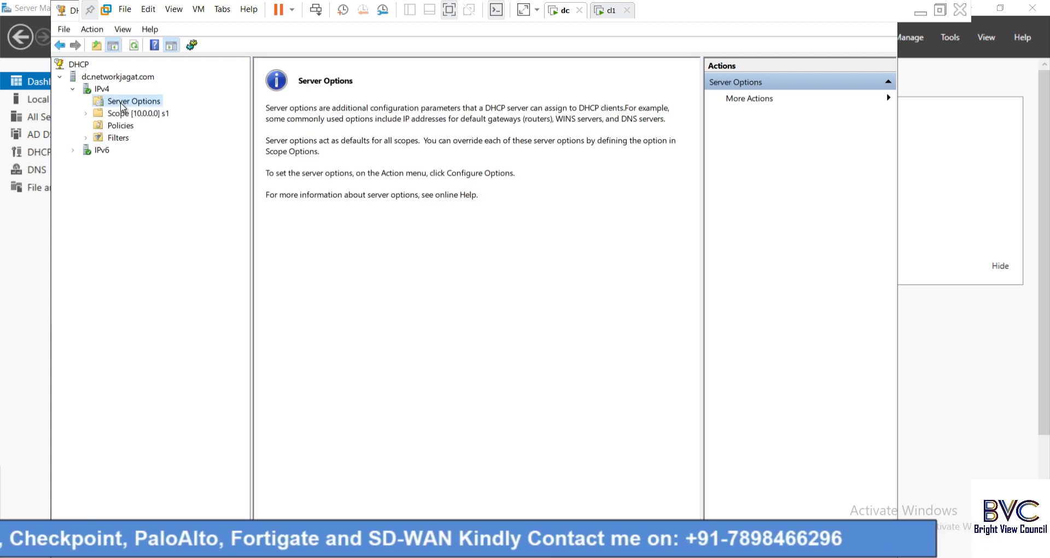
double_click(122, 115)
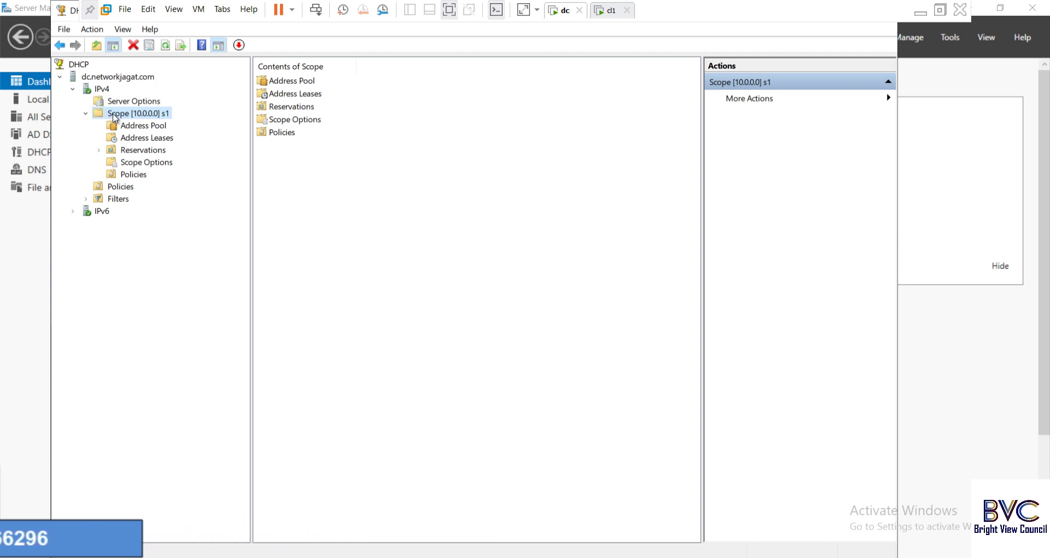
left_click(141, 129)
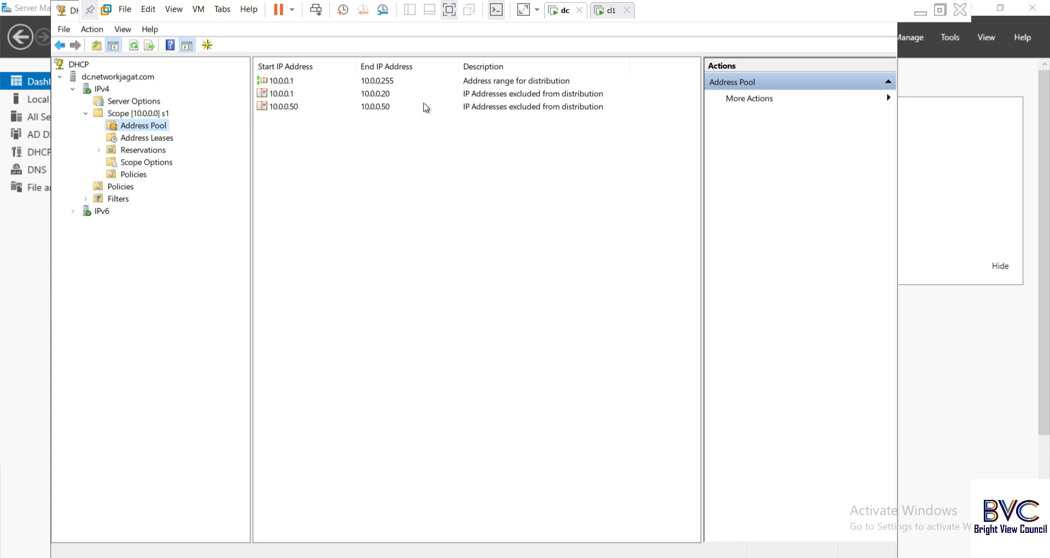
left_click(161, 140)
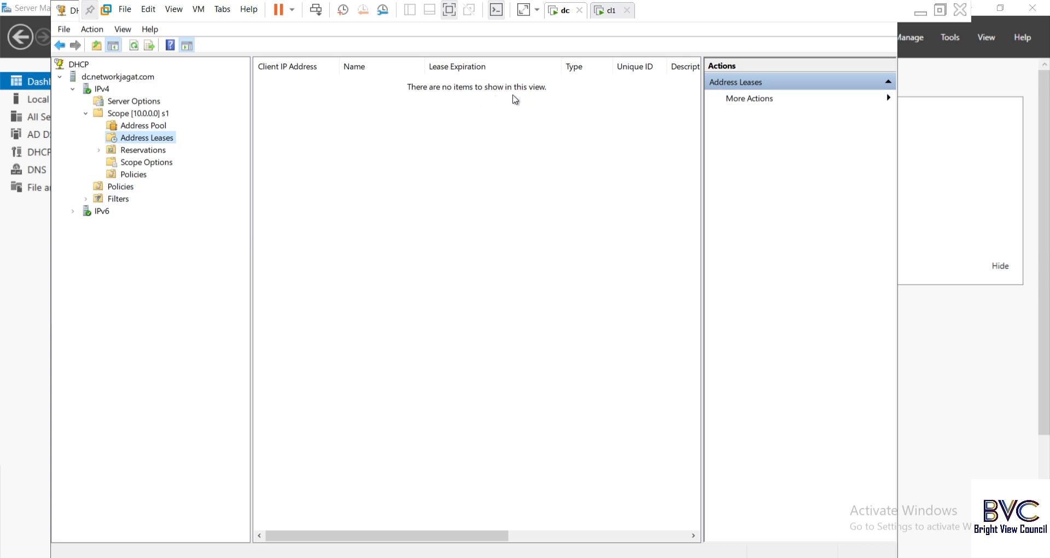
right_click(473, 123)
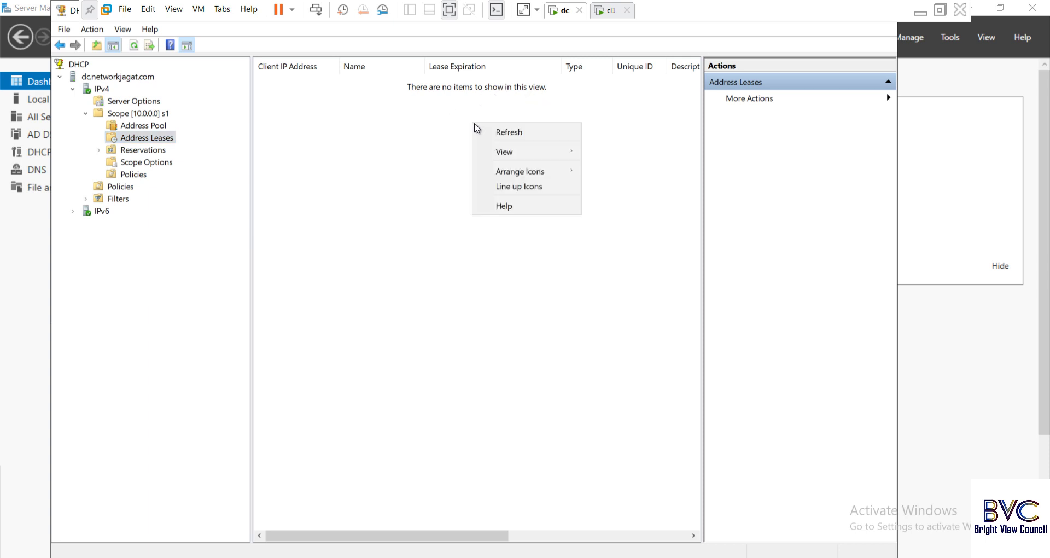
left_click(507, 134)
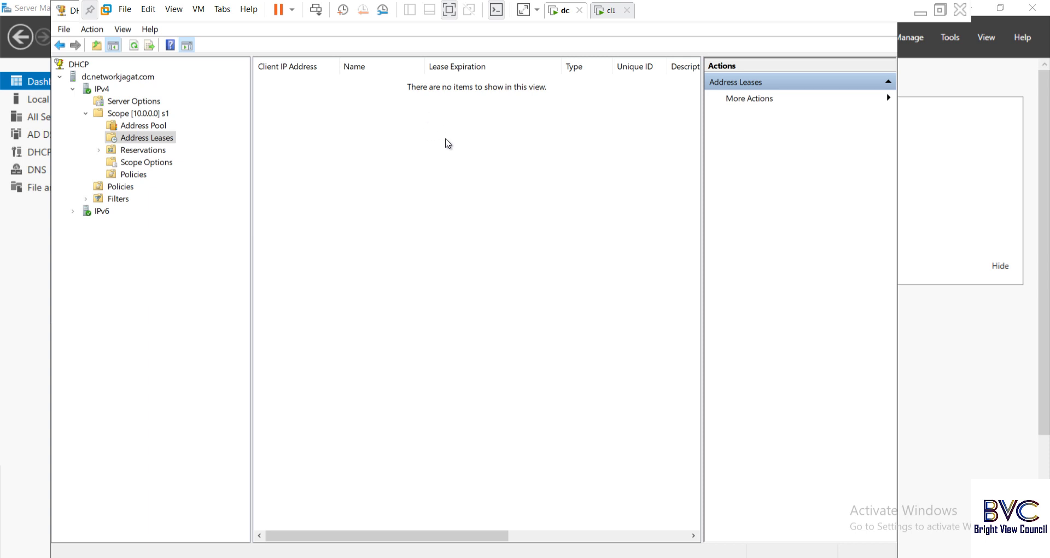
Step: Switch to the cl1 virtual machine and open its network connections by running ncpa.cpl
left_click(611, 15)
left_click(605, 45)
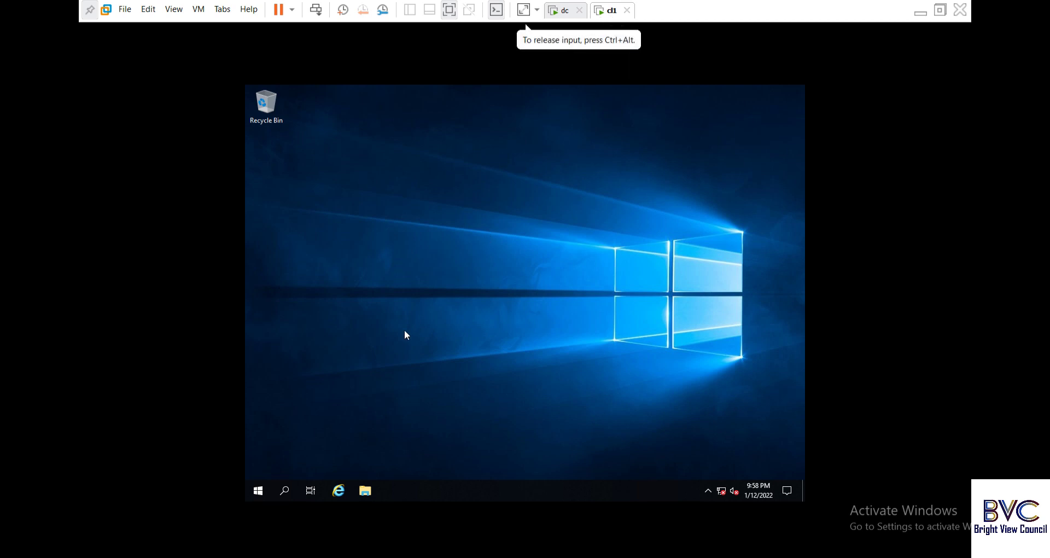
right_click(259, 489)
left_click(284, 431)
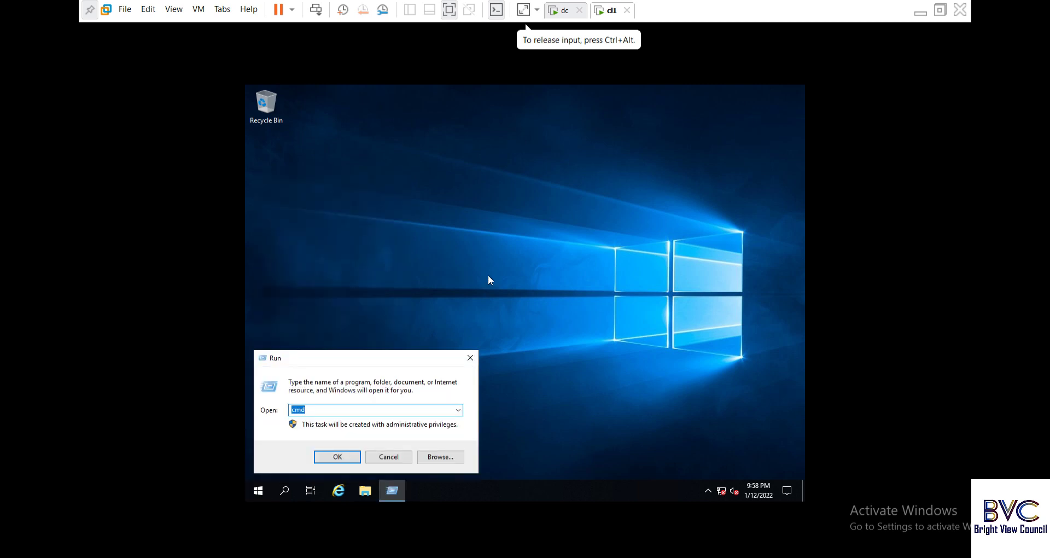
type("n")
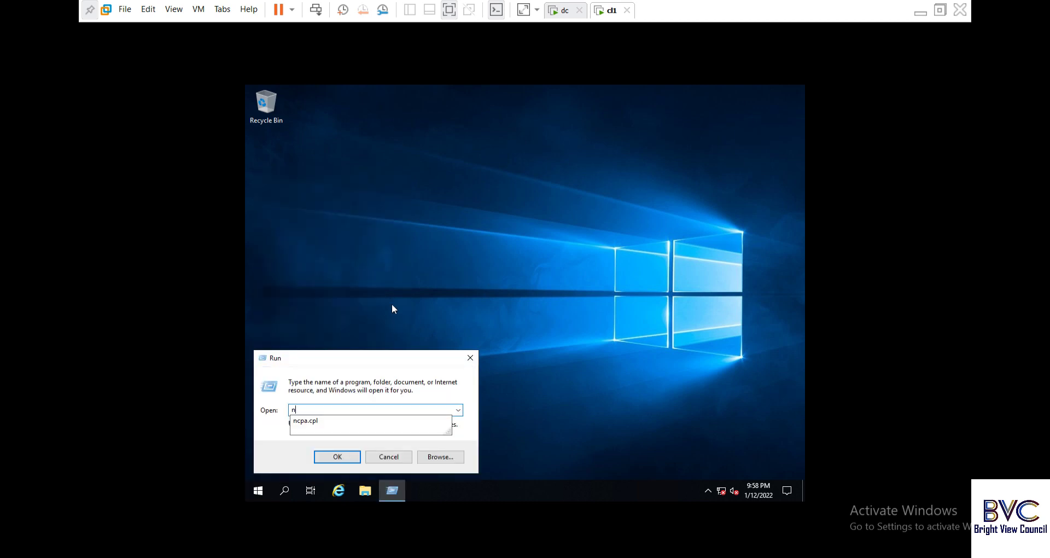
left_click(339, 420)
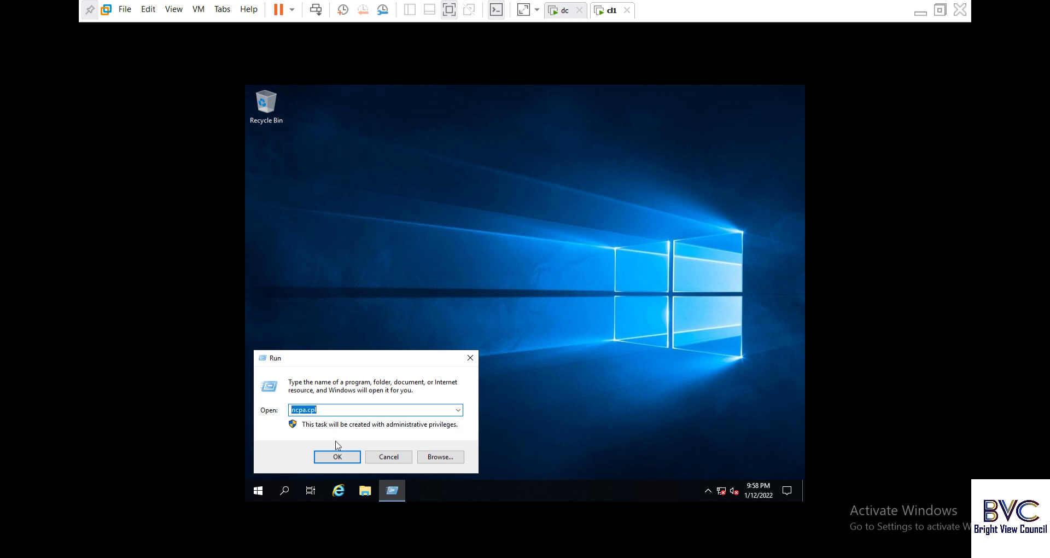
left_click(337, 456)
Step: Enable the Ethernet0 adapter on cl1 and decline making the PC discoverable on the network
right_click(382, 189)
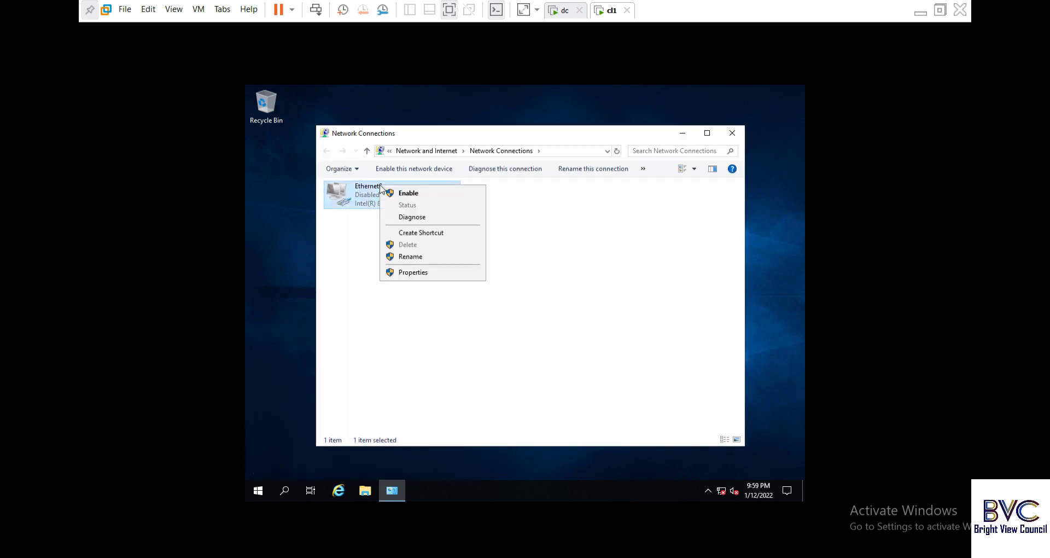
left_click(407, 193)
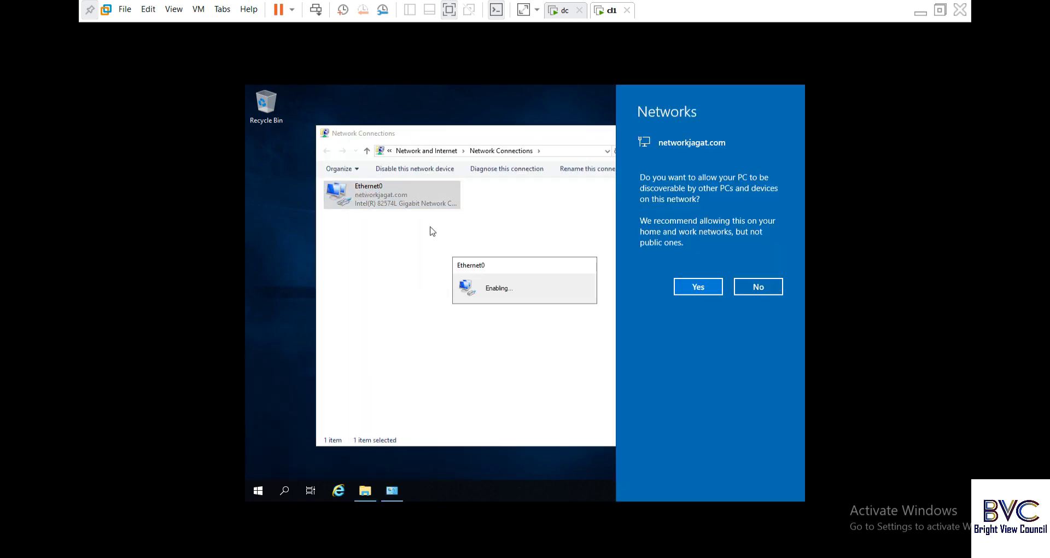
left_click(757, 286)
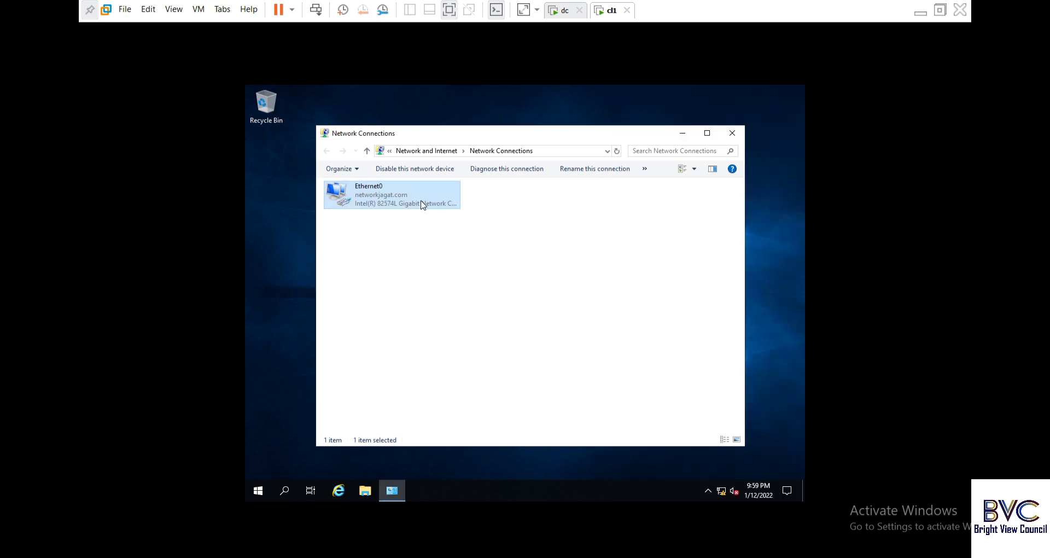
Step: Check Ethernet0's connection details for the IPv4 address, lease, gateway, DHCP and DNS servers, and close them
right_click(409, 198)
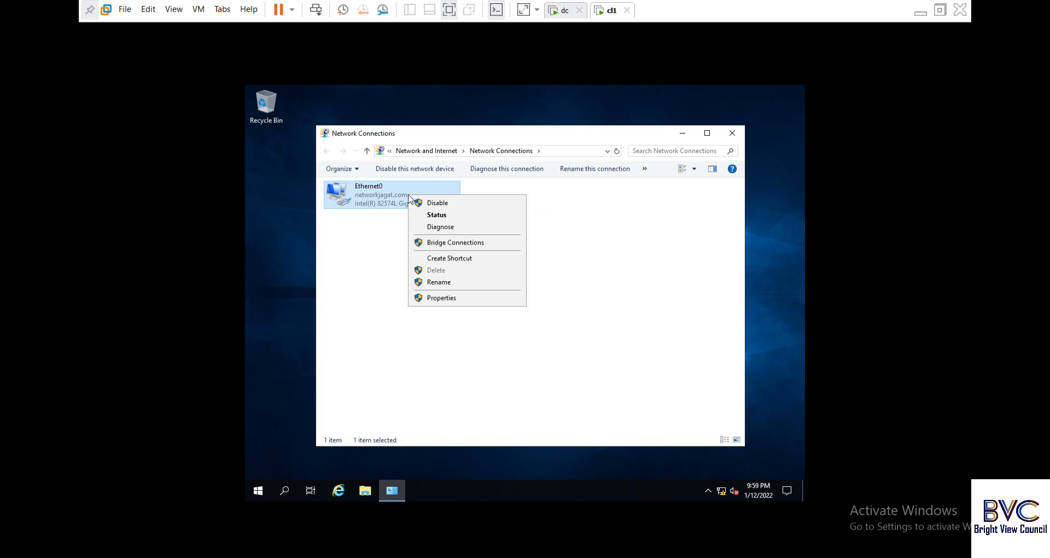
left_click(443, 216)
left_click(468, 285)
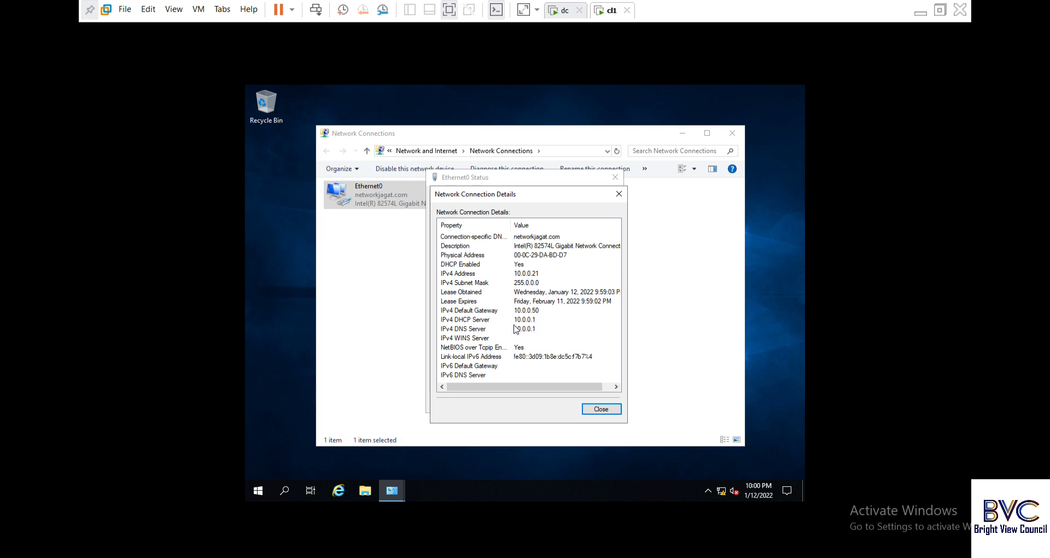
left_click(601, 409)
left_click(598, 402)
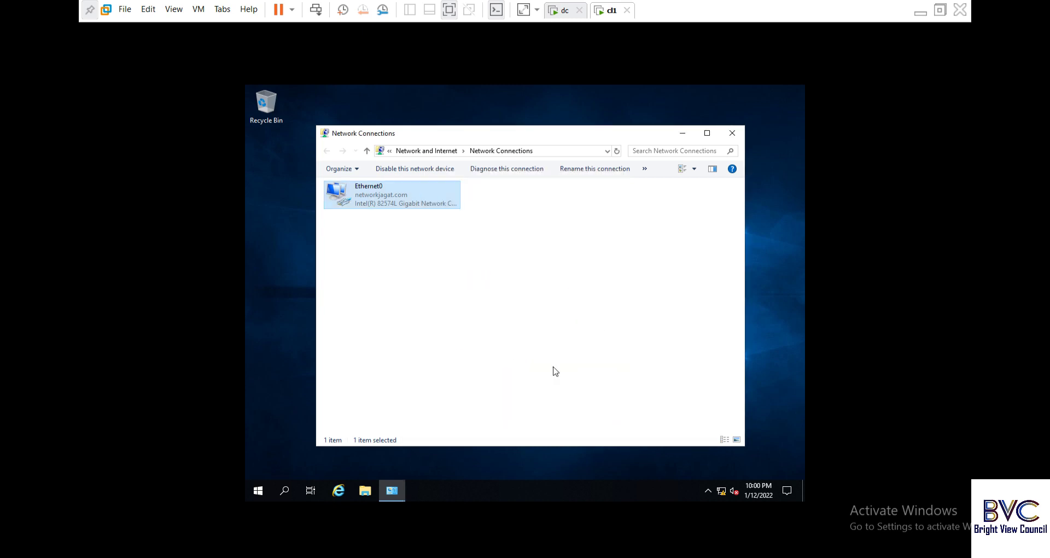
Step: Check Ethernet0's Internet Protocol Version 4 properties for automatic IP and DNS addressing, and close them
right_click(434, 195)
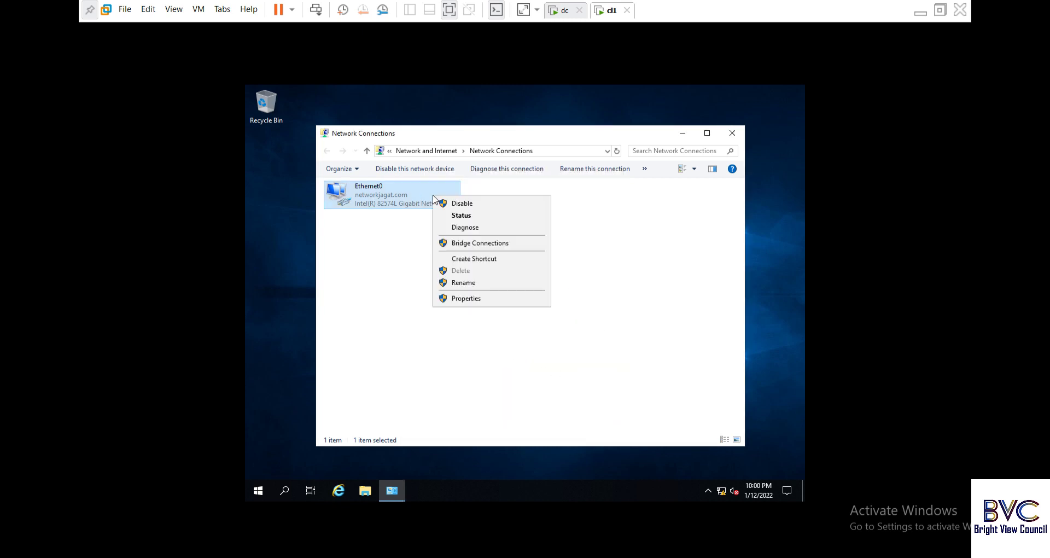
left_click(480, 299)
left_click(431, 294)
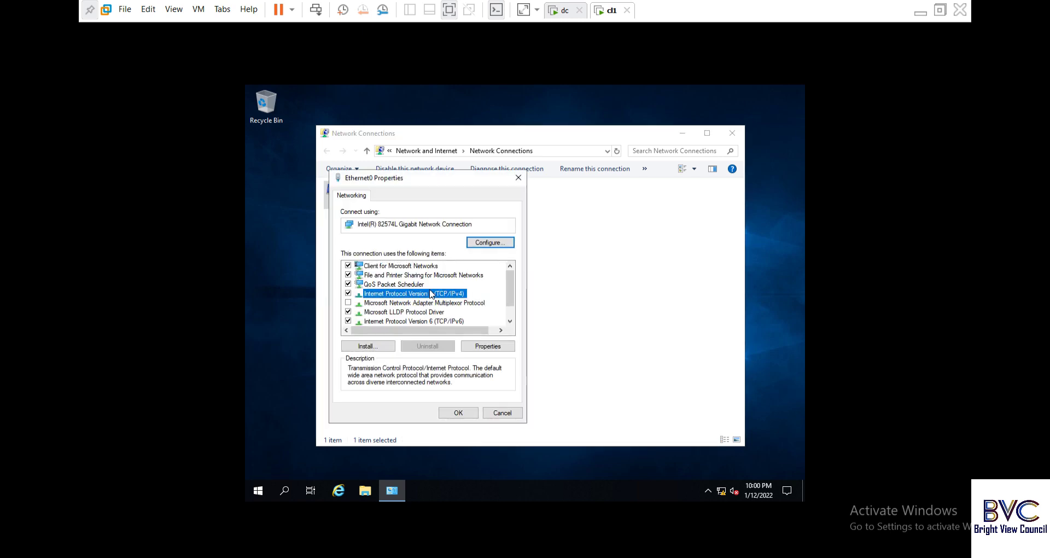
left_click(487, 347)
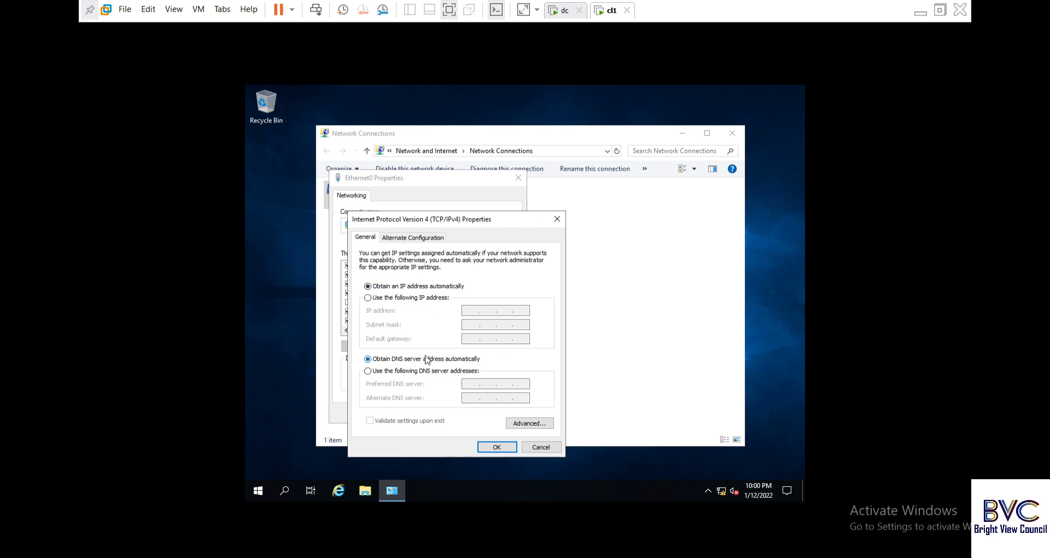
left_click(506, 452)
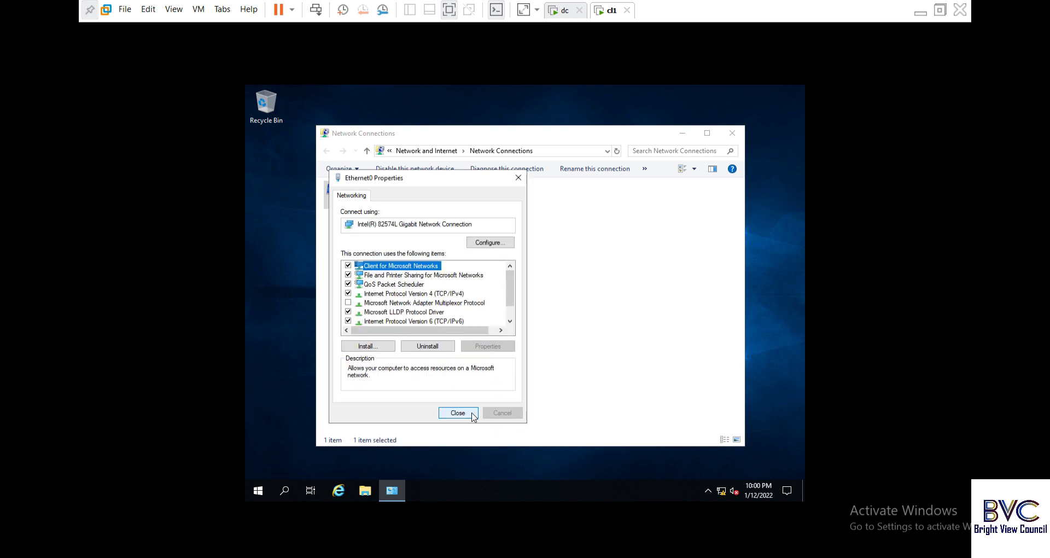
left_click(472, 415)
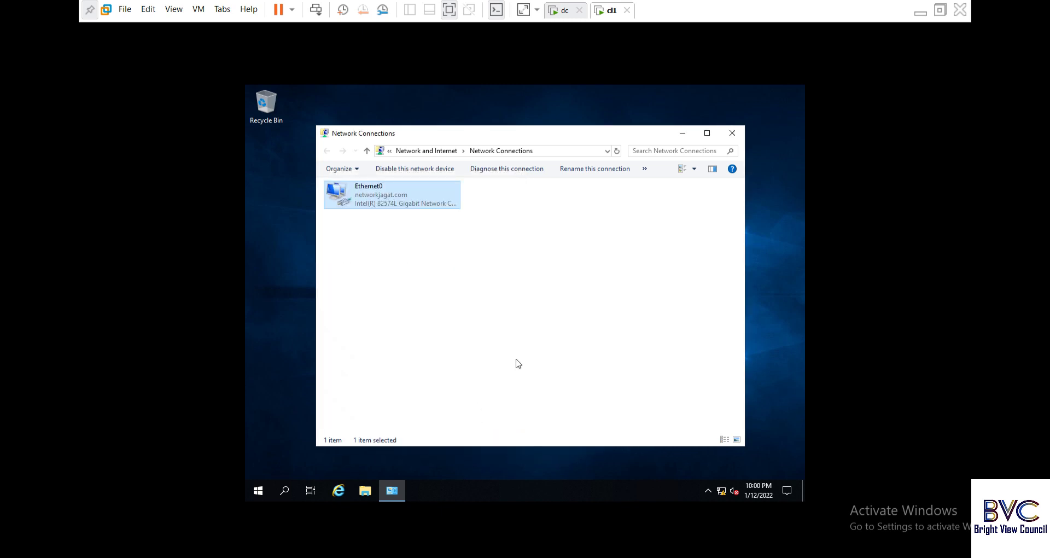
Step: Return to the dc virtual machine, refresh scope s1's address leases, and view its Reservations
left_click(562, 10)
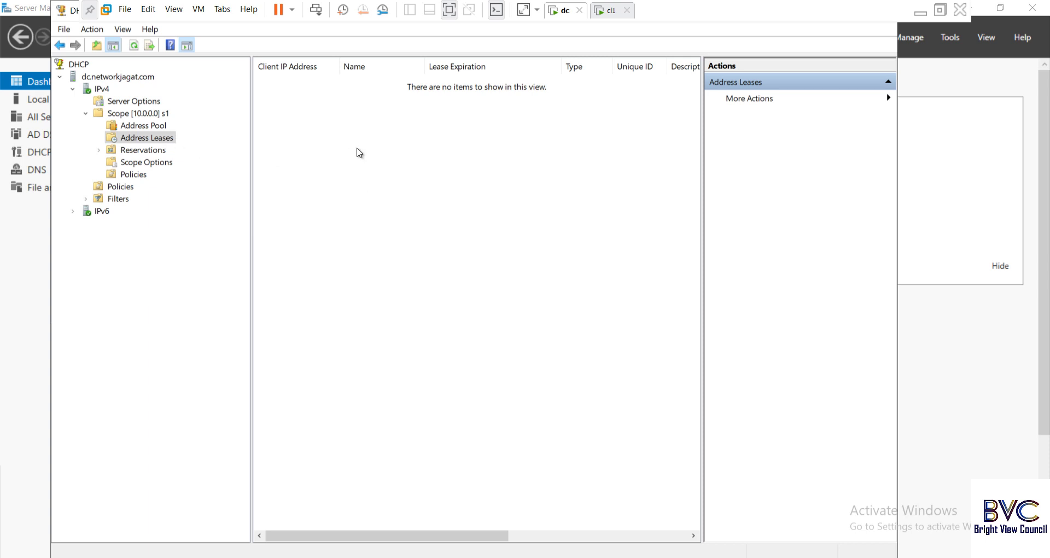
right_click(408, 191)
left_click(434, 202)
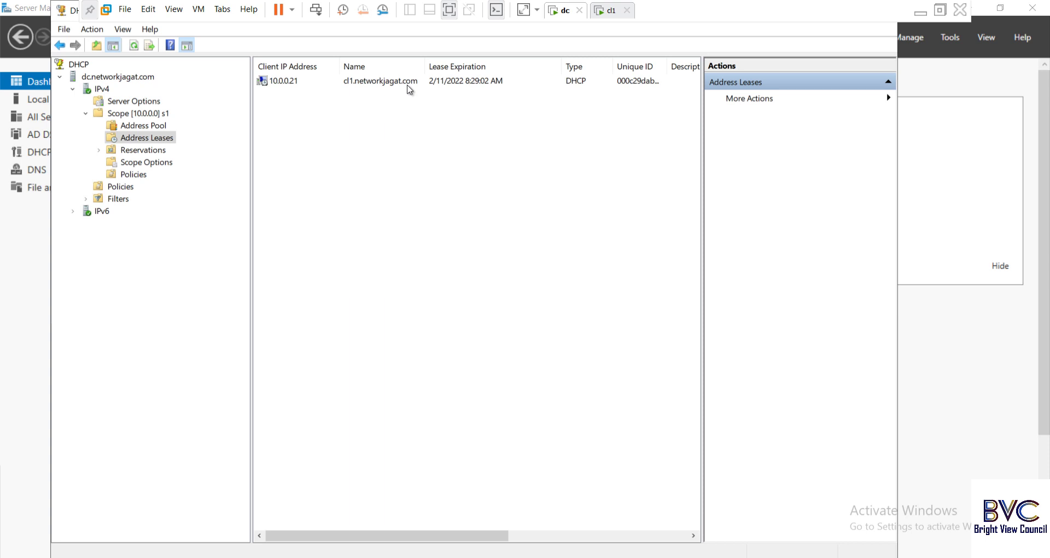
left_click(143, 150)
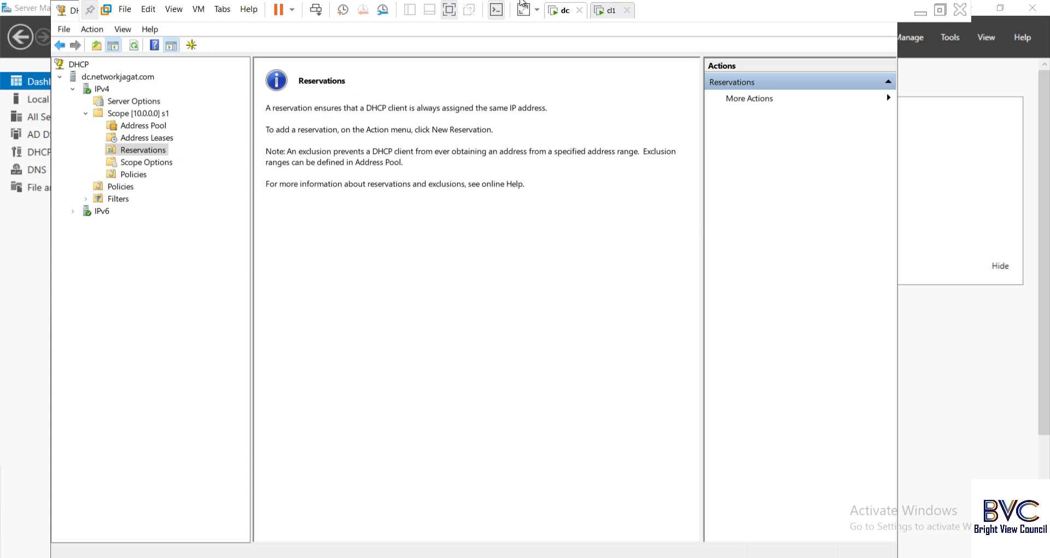
Step: Minimize the virtual machine window to return to the Paint diagram, and draw a small down arrow directly above the cl3 box
left_click(921, 12)
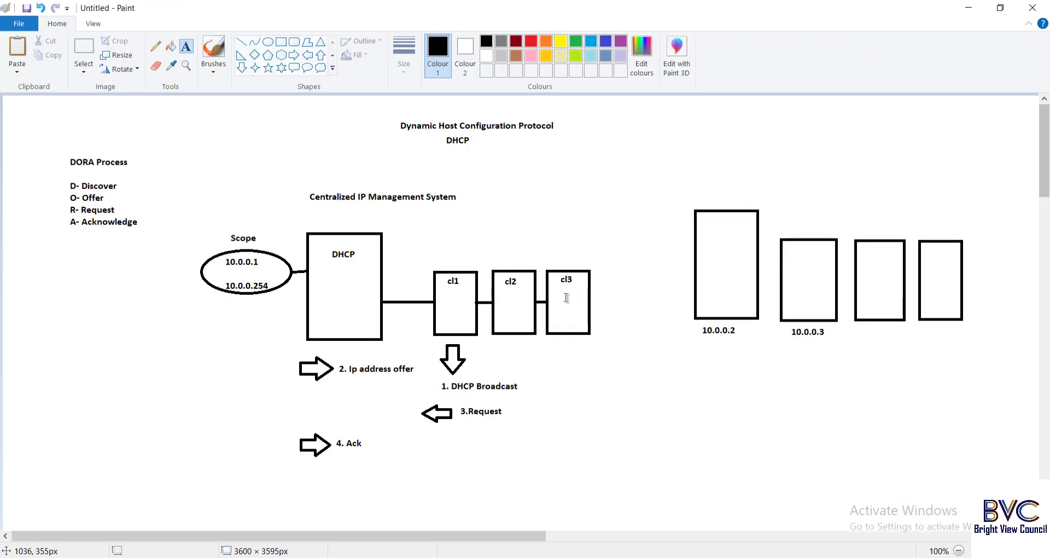
left_click(171, 46)
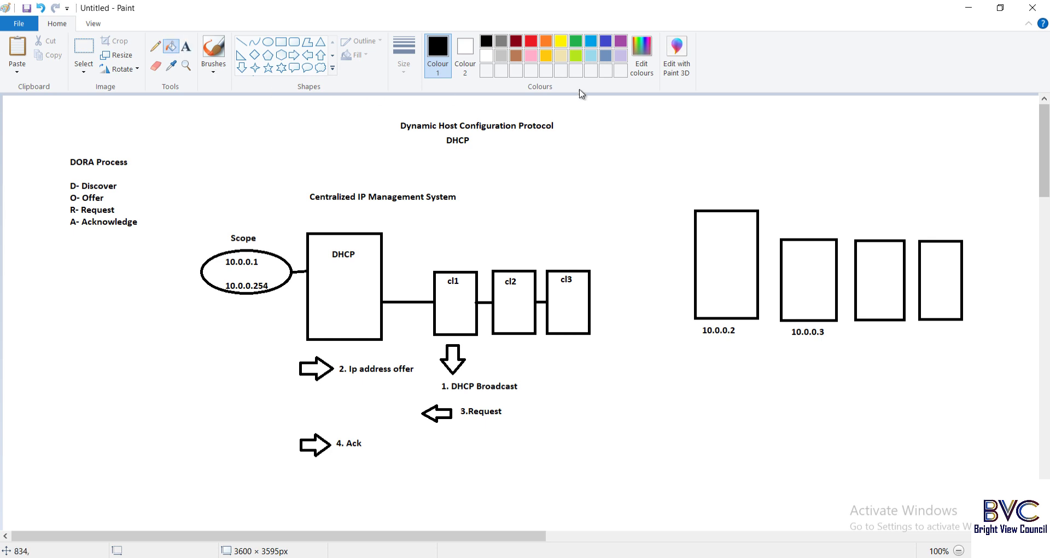
left_click(241, 67)
left_click_drag(556, 239, 582, 268)
left_click(595, 228)
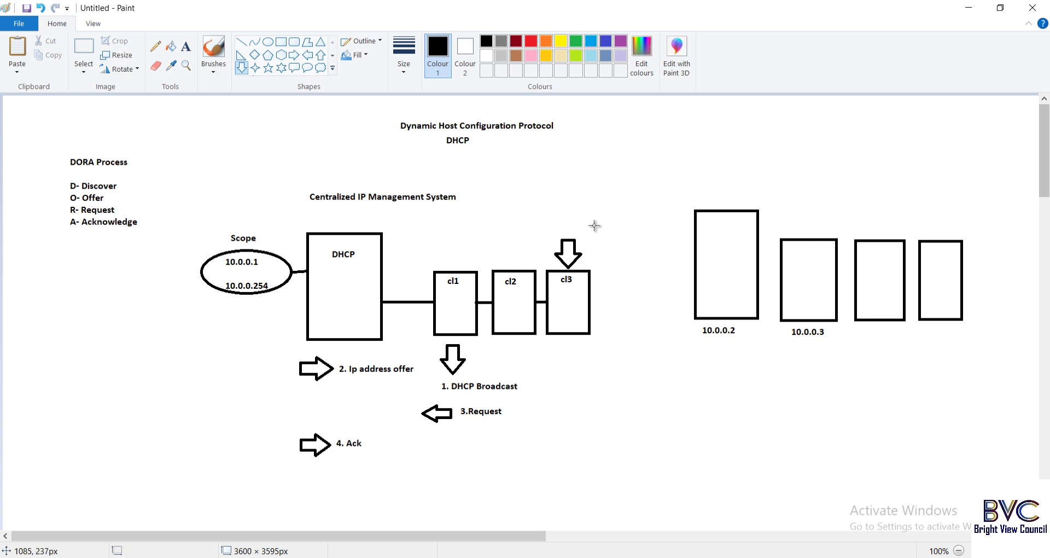